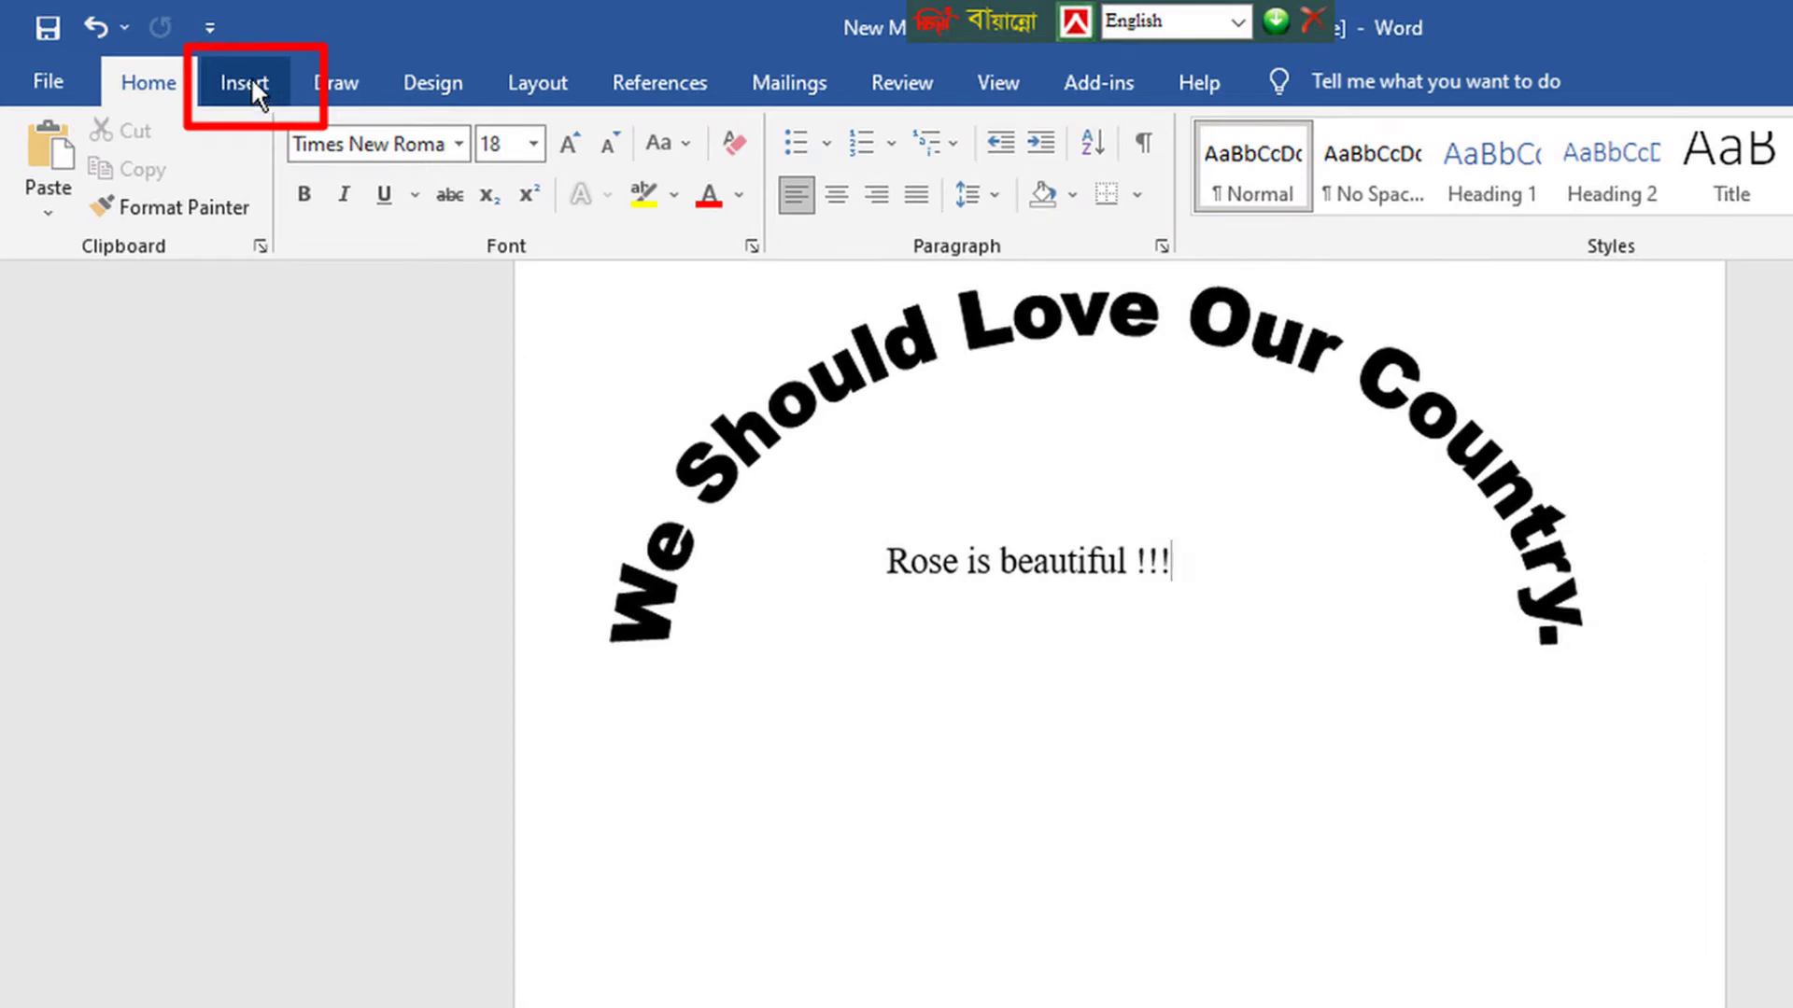
- Bring up the WordArt style gallery from the Insert ribbon
click(250, 76)
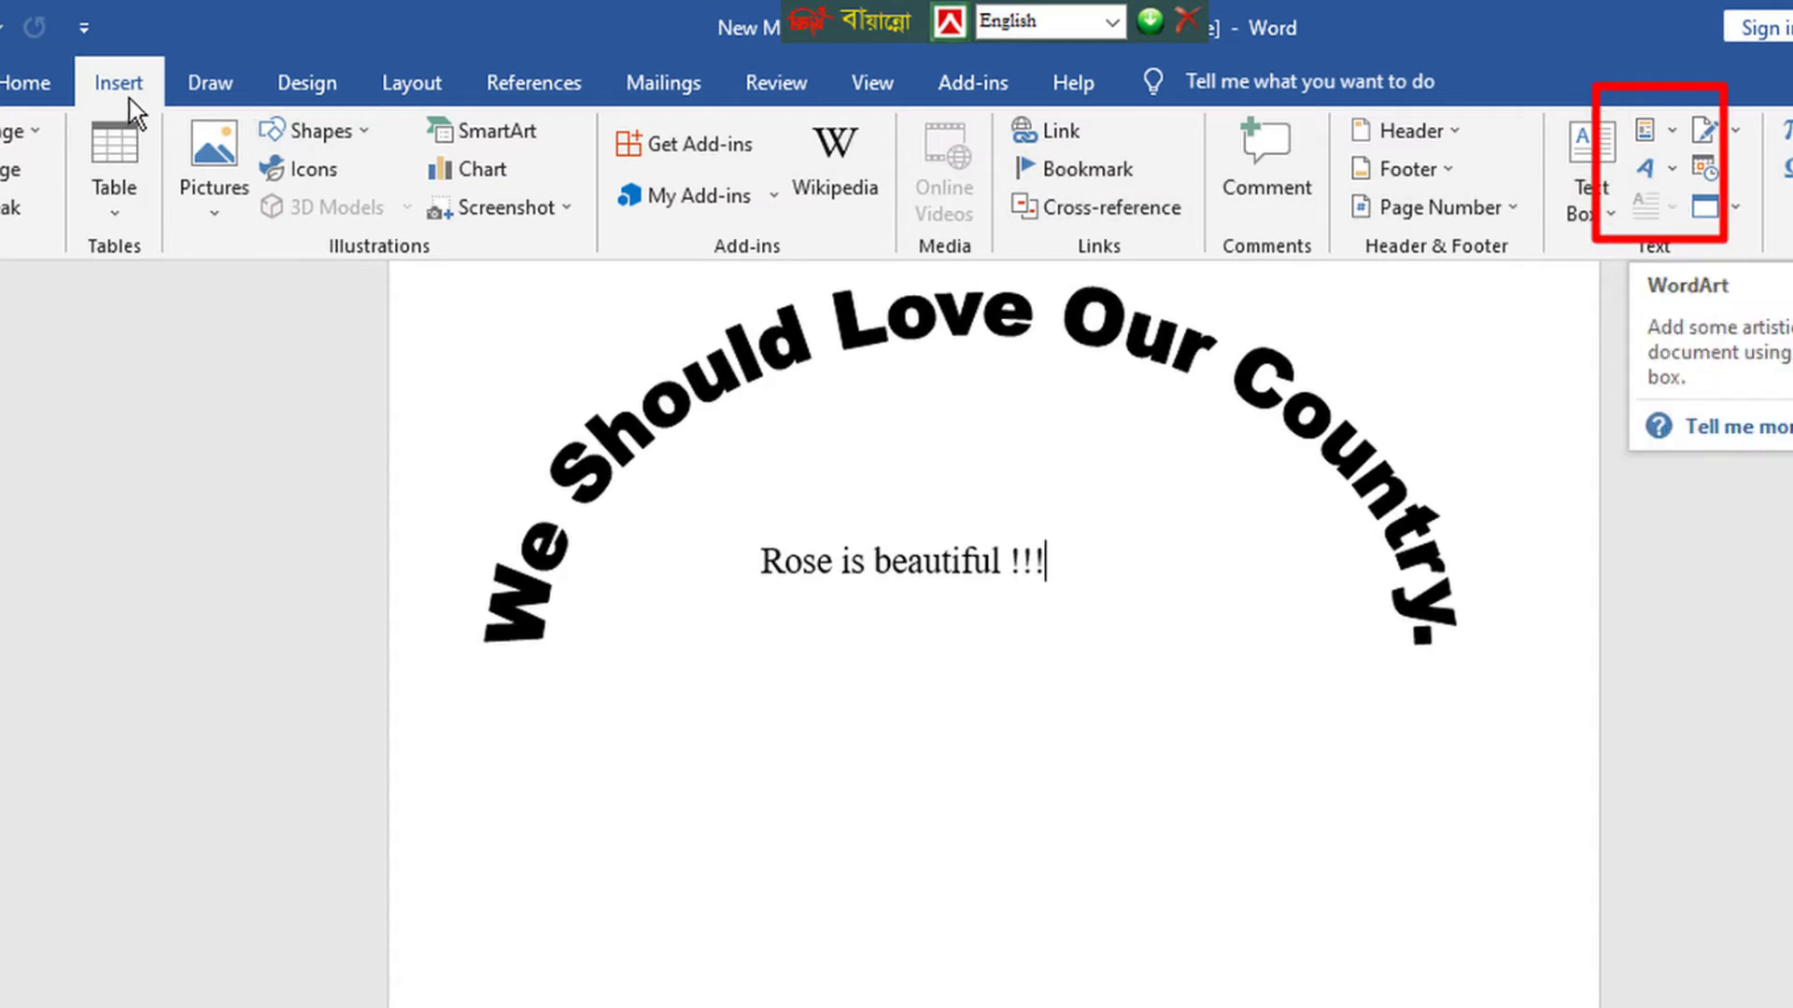
click(1667, 171)
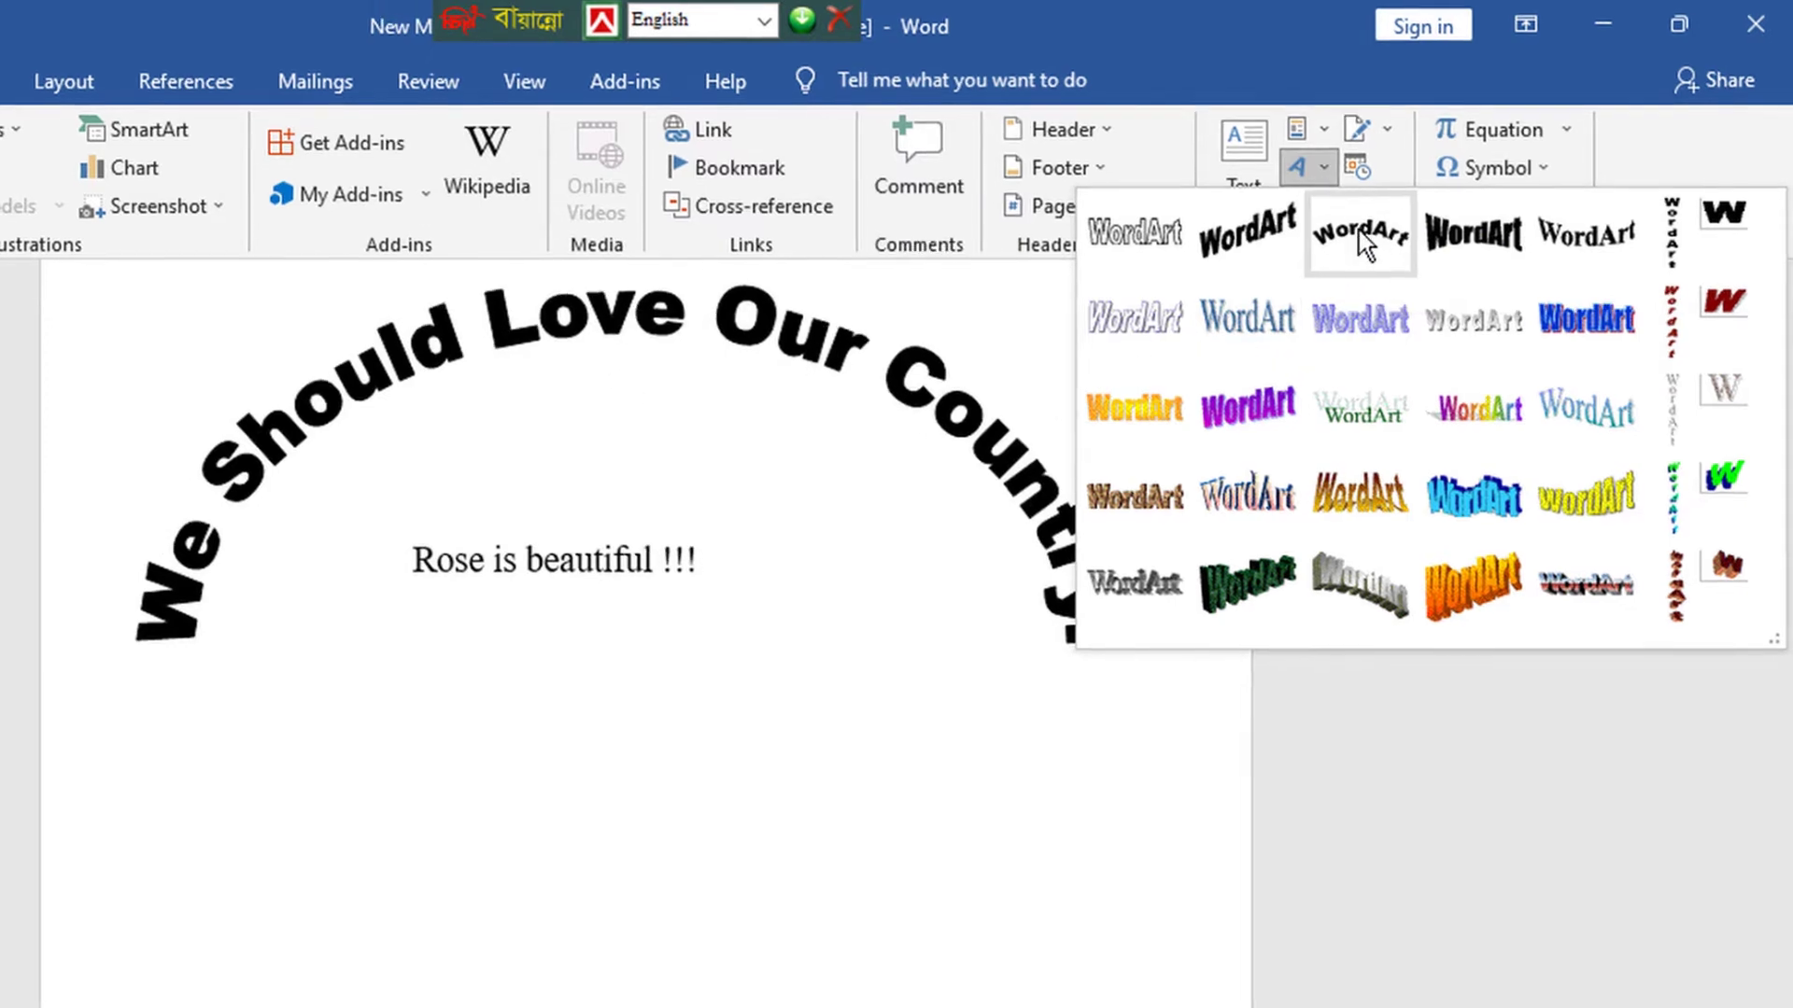
- Choose a WordArt style and keep the font as Arial Black
click(1362, 230)
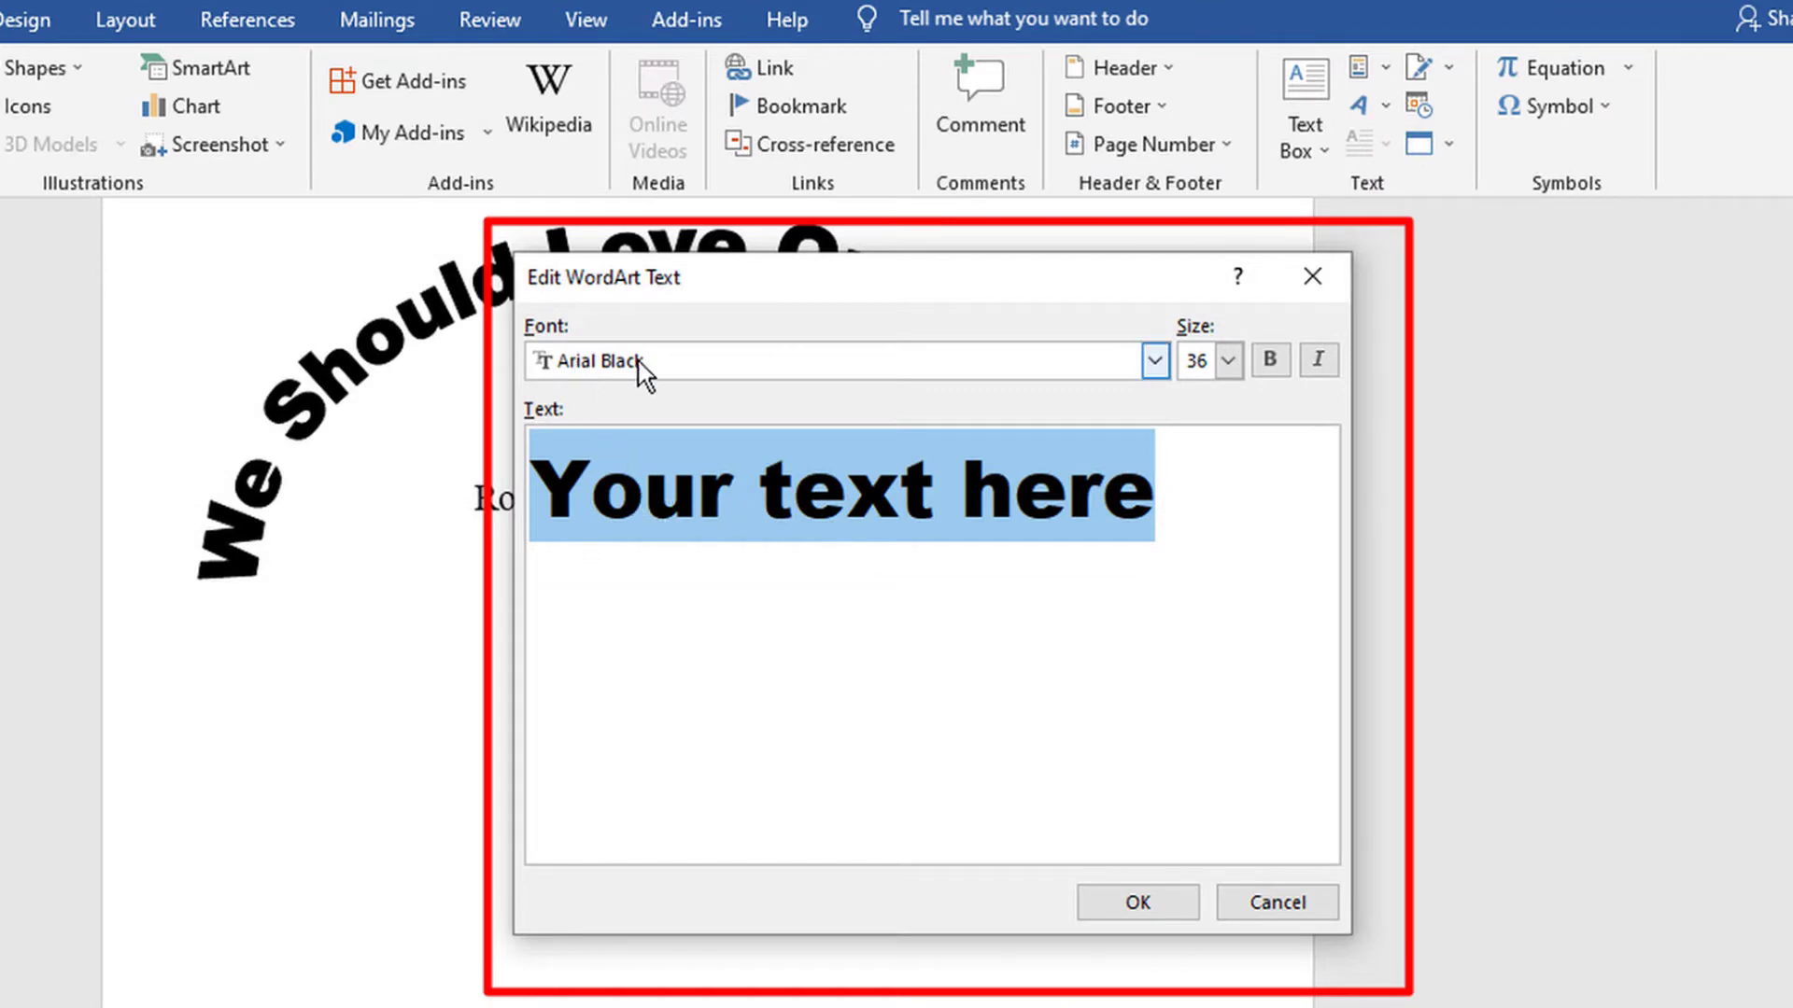
click(1155, 364)
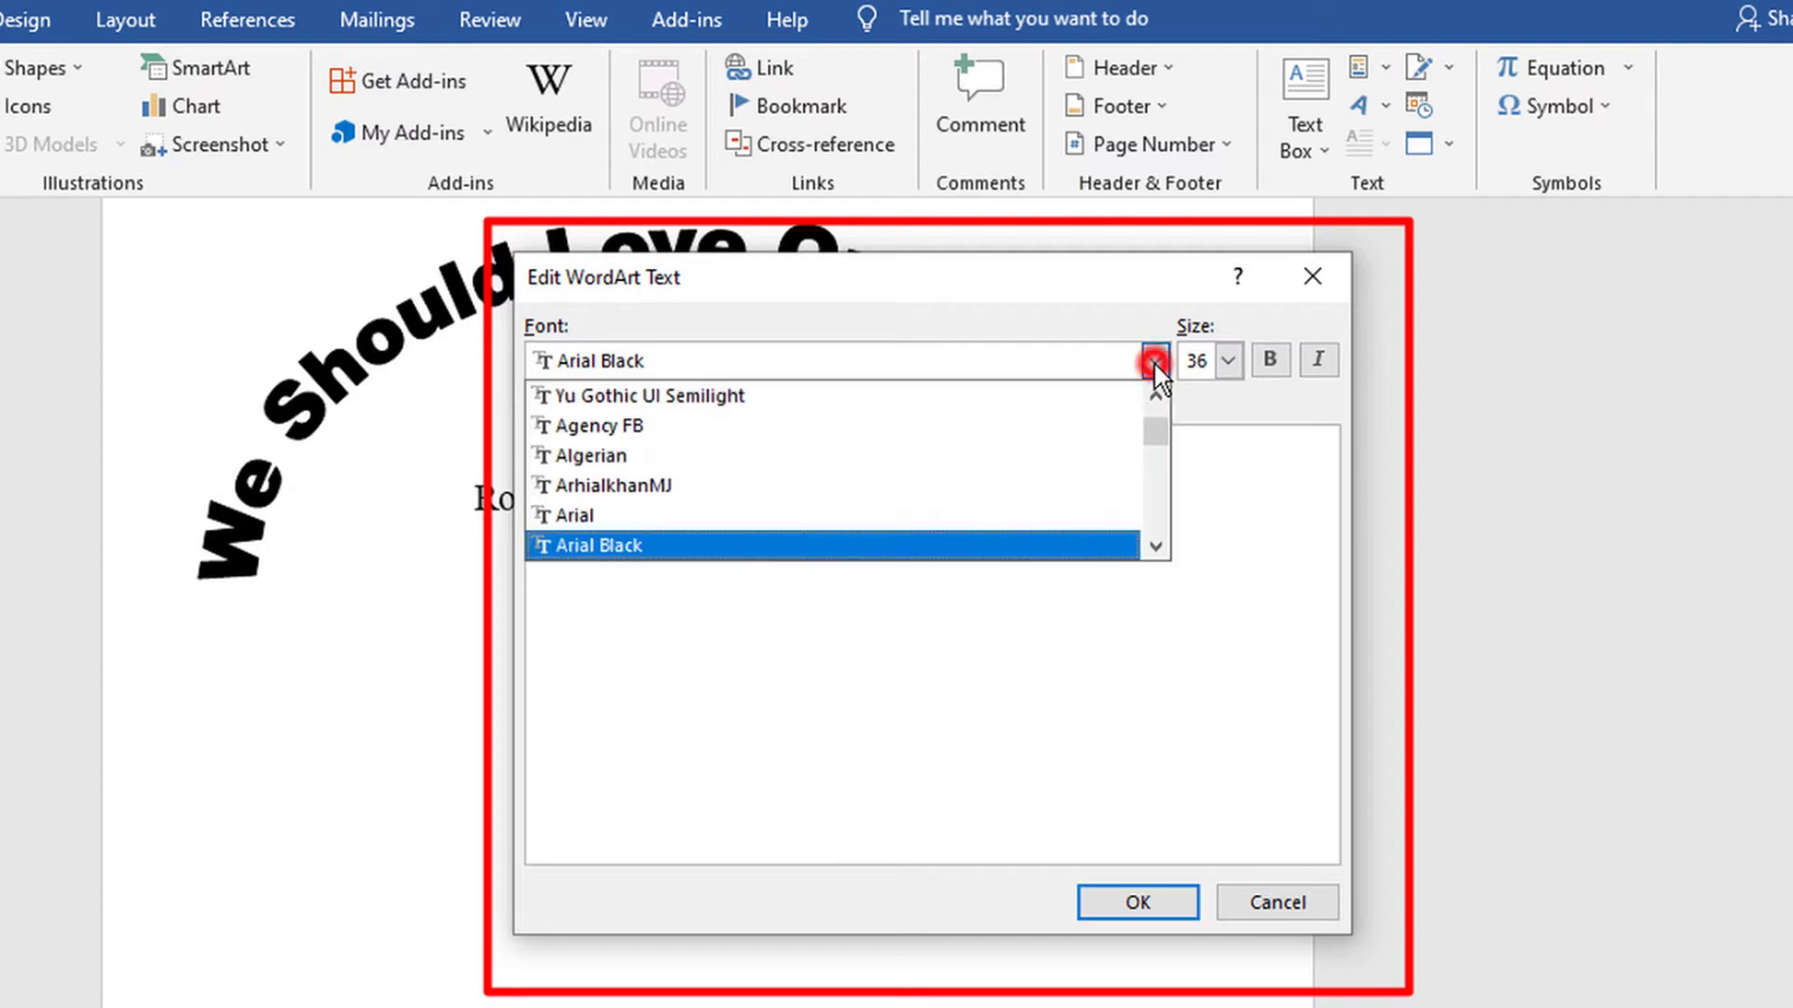
scroll(763, 504, down, 2)
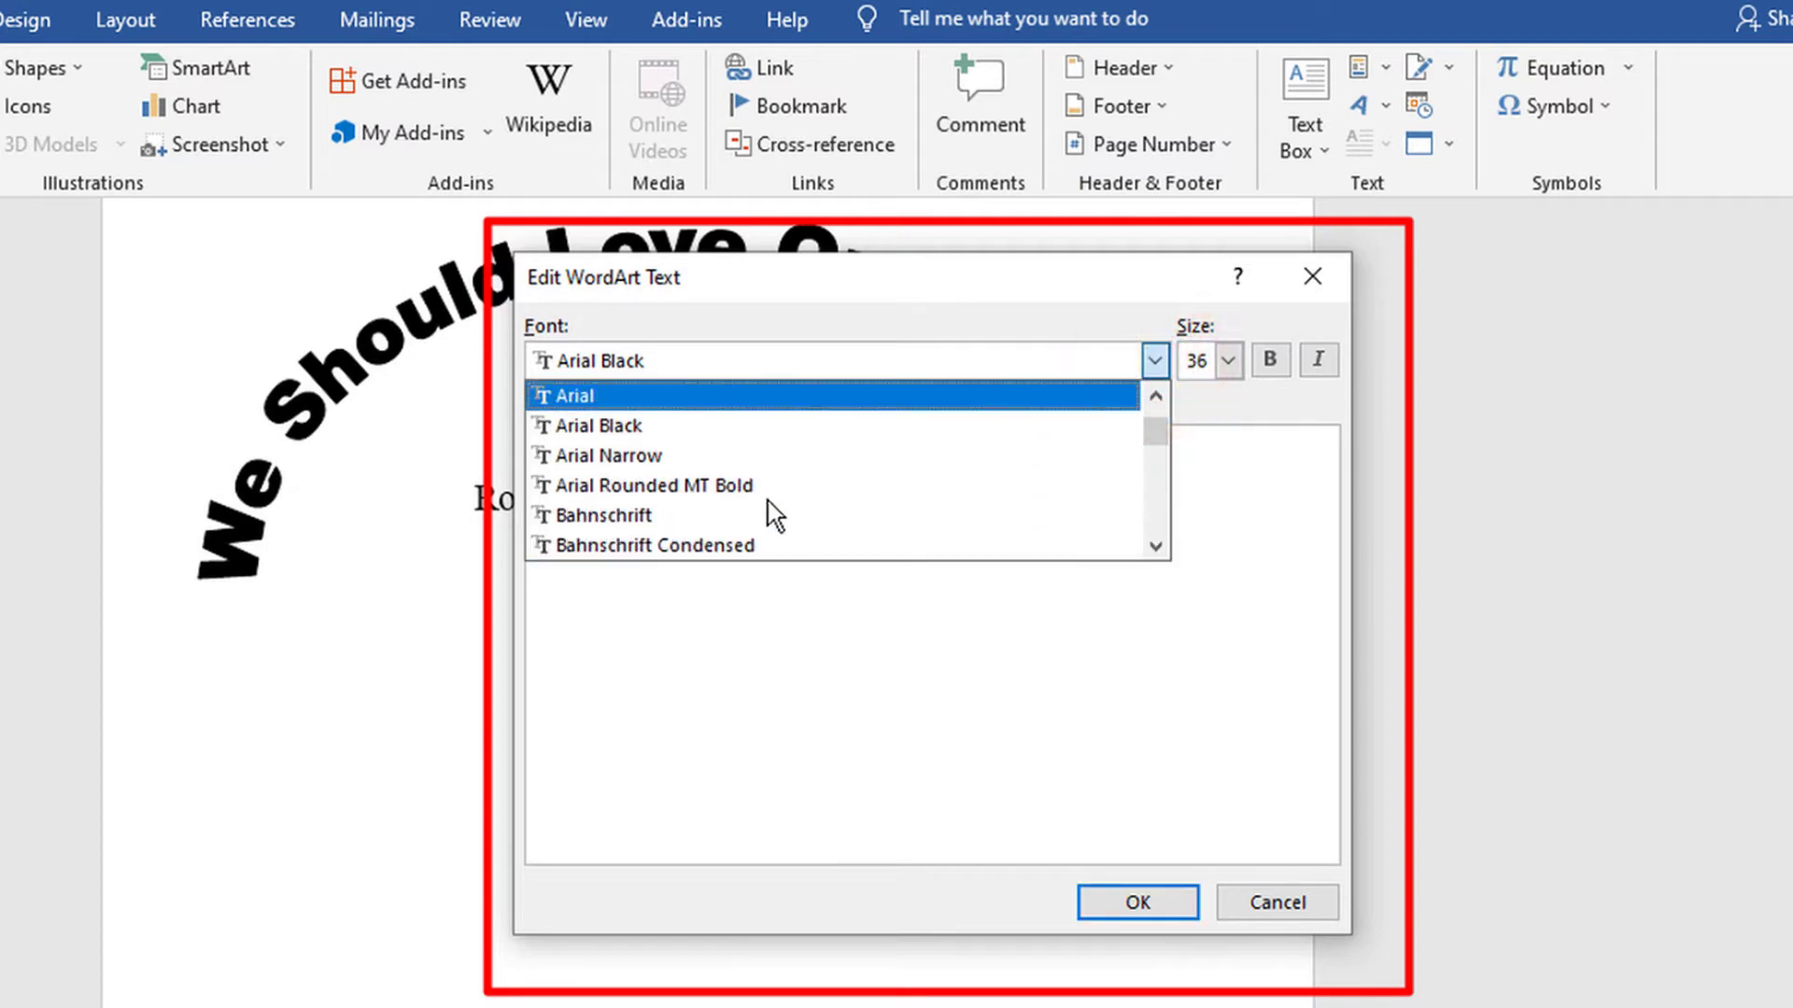
scroll(773, 509, up, 1)
scroll(775, 495, up, 3)
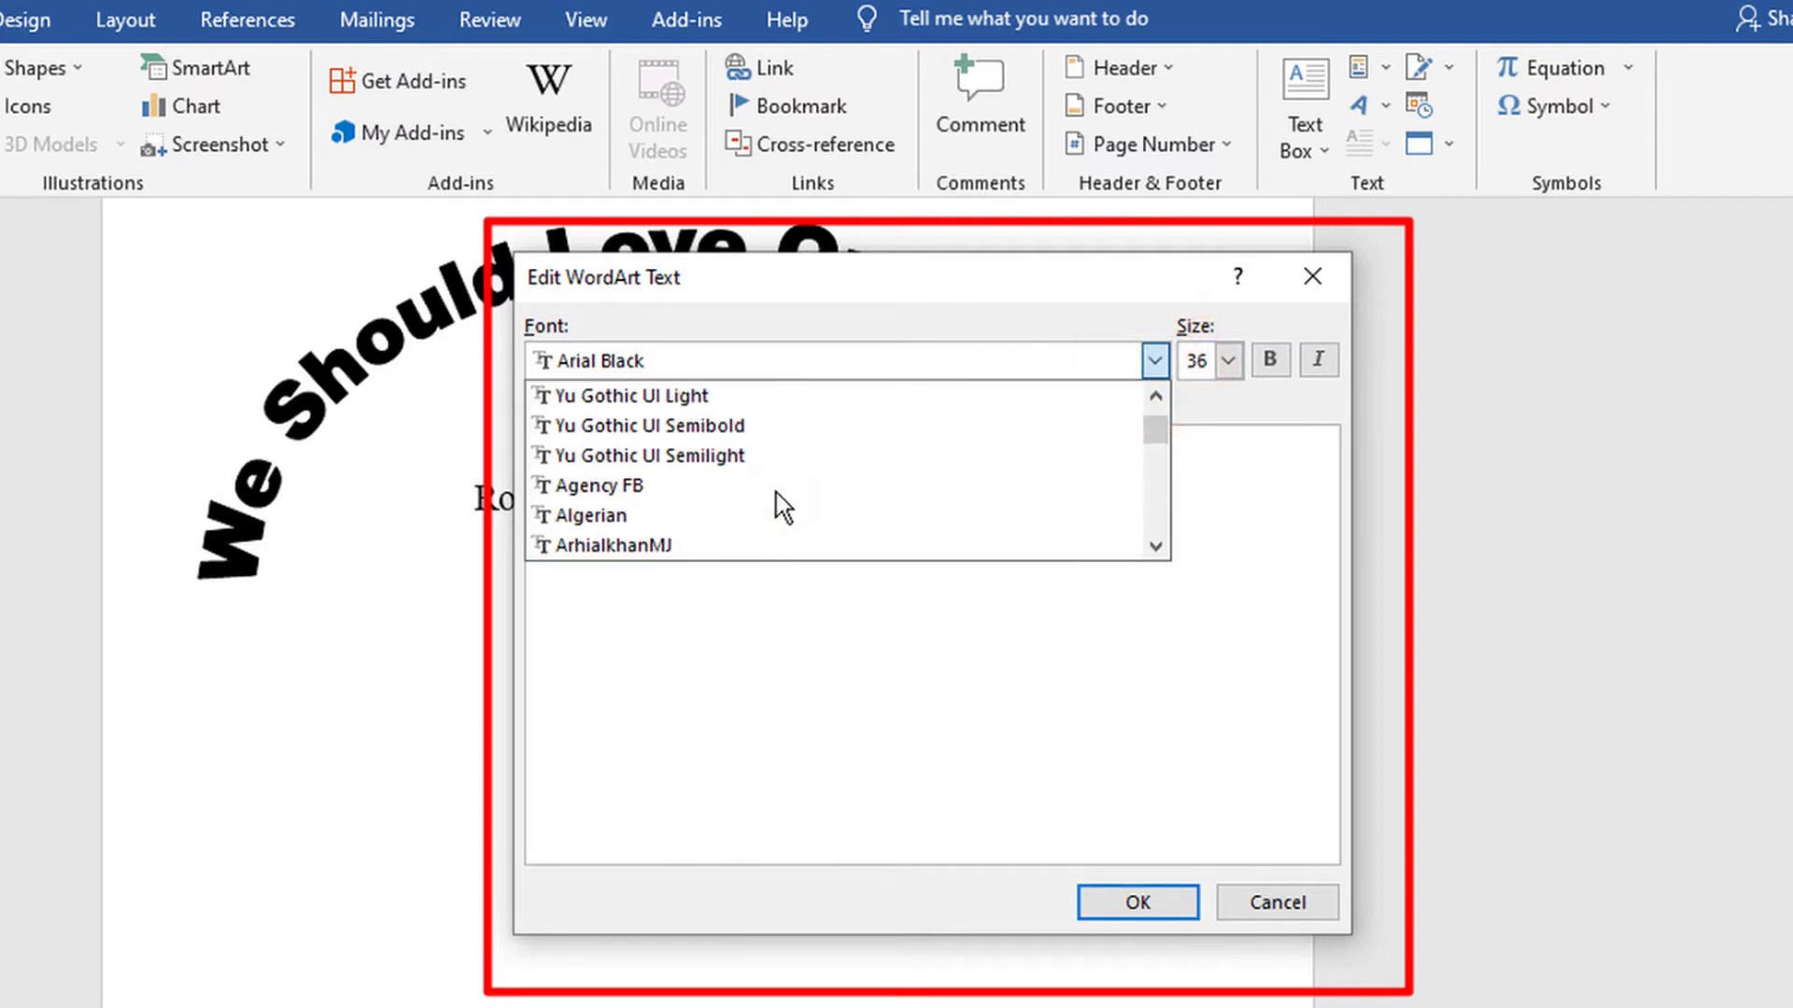
click(859, 306)
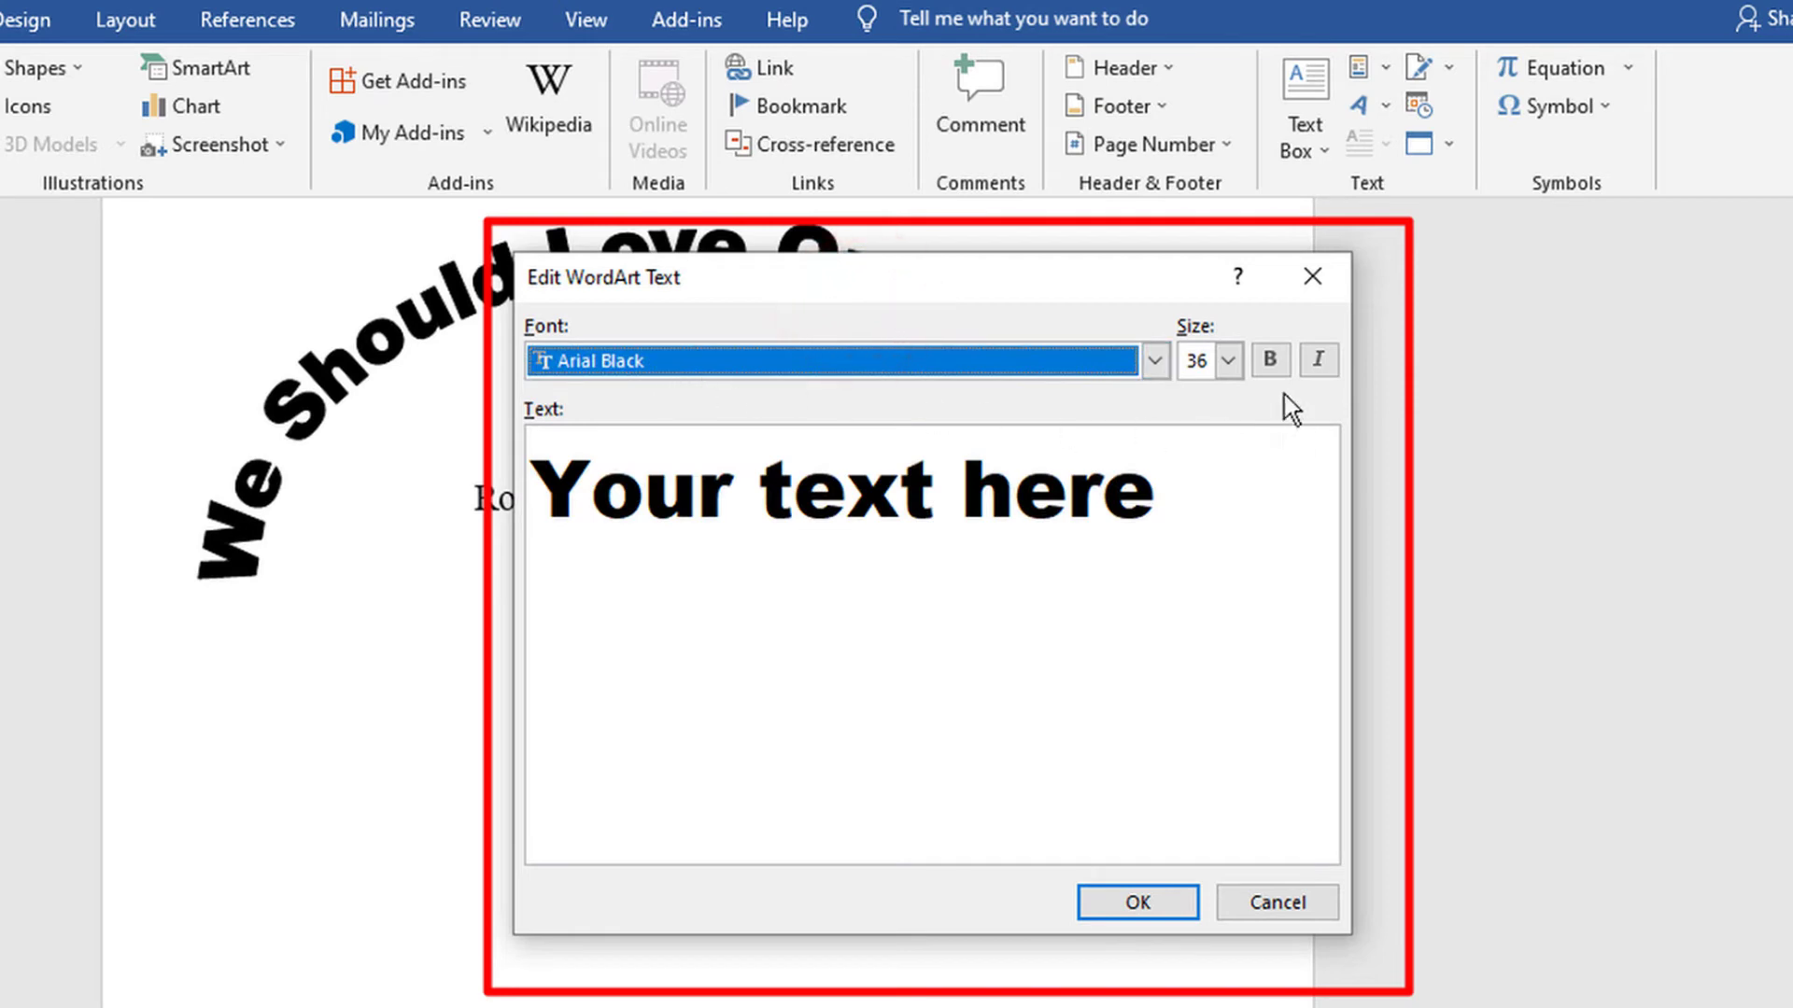
- Keep the text size at 36 and leave italic turned off
click(1229, 361)
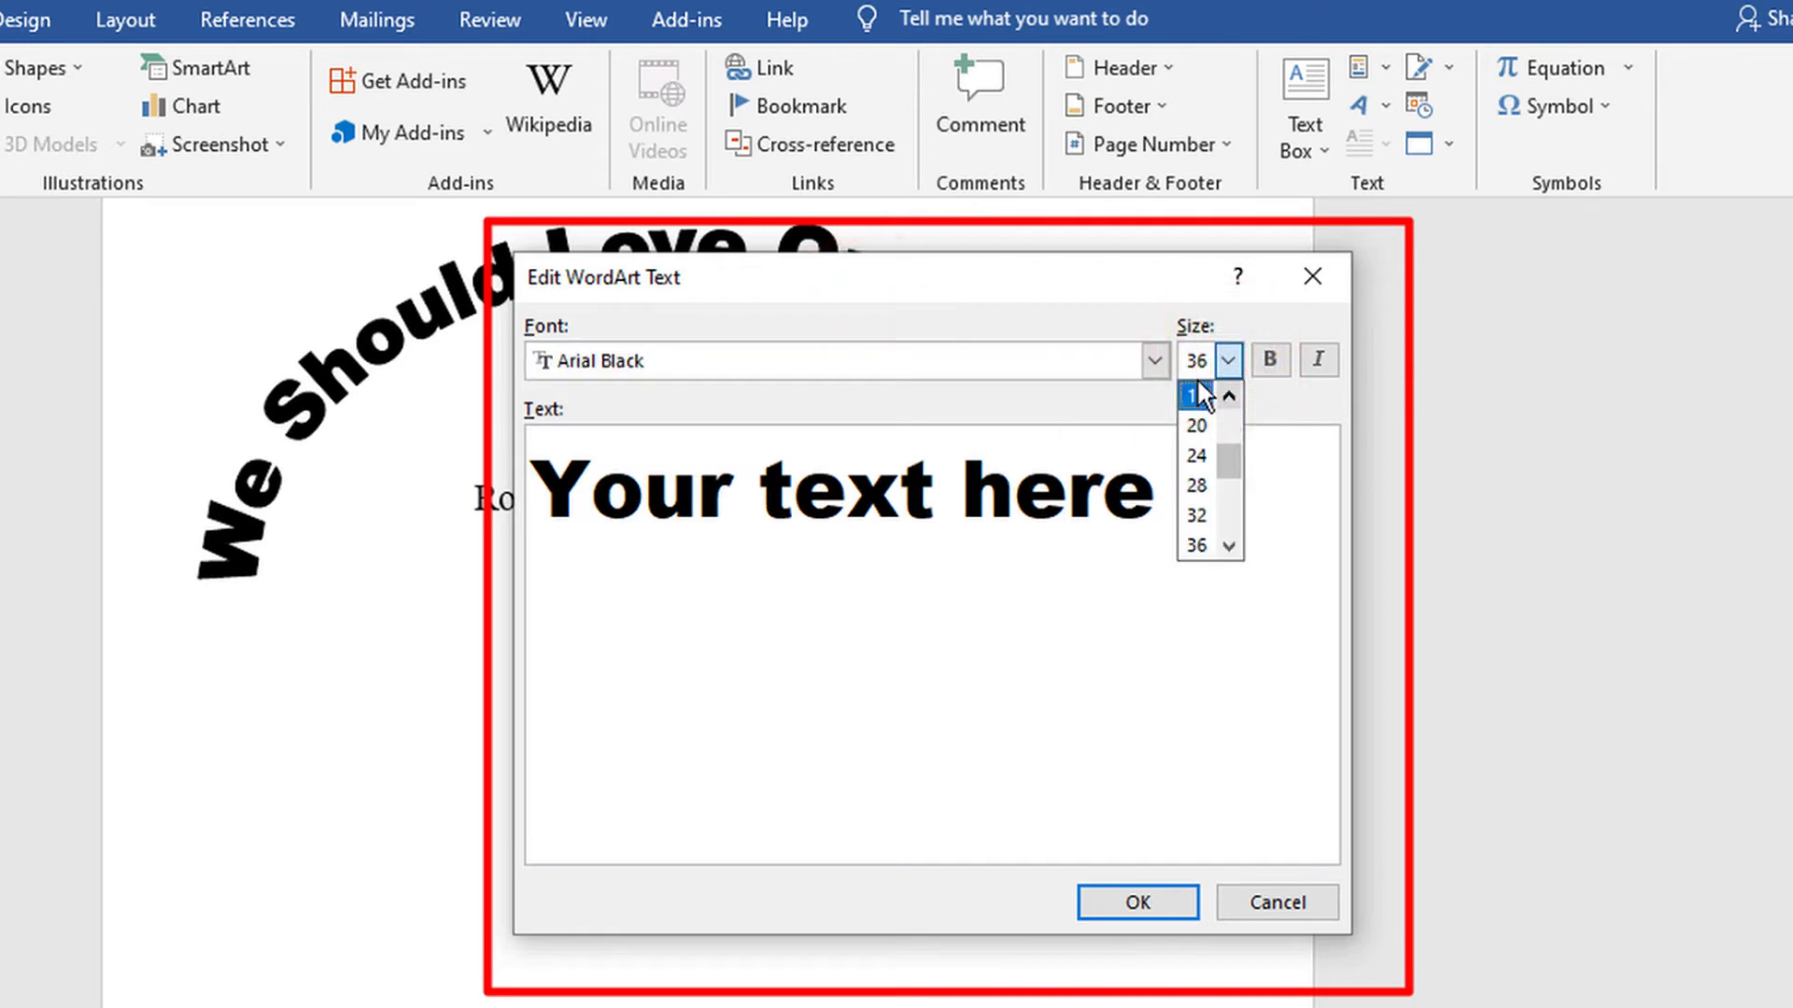
click(1126, 308)
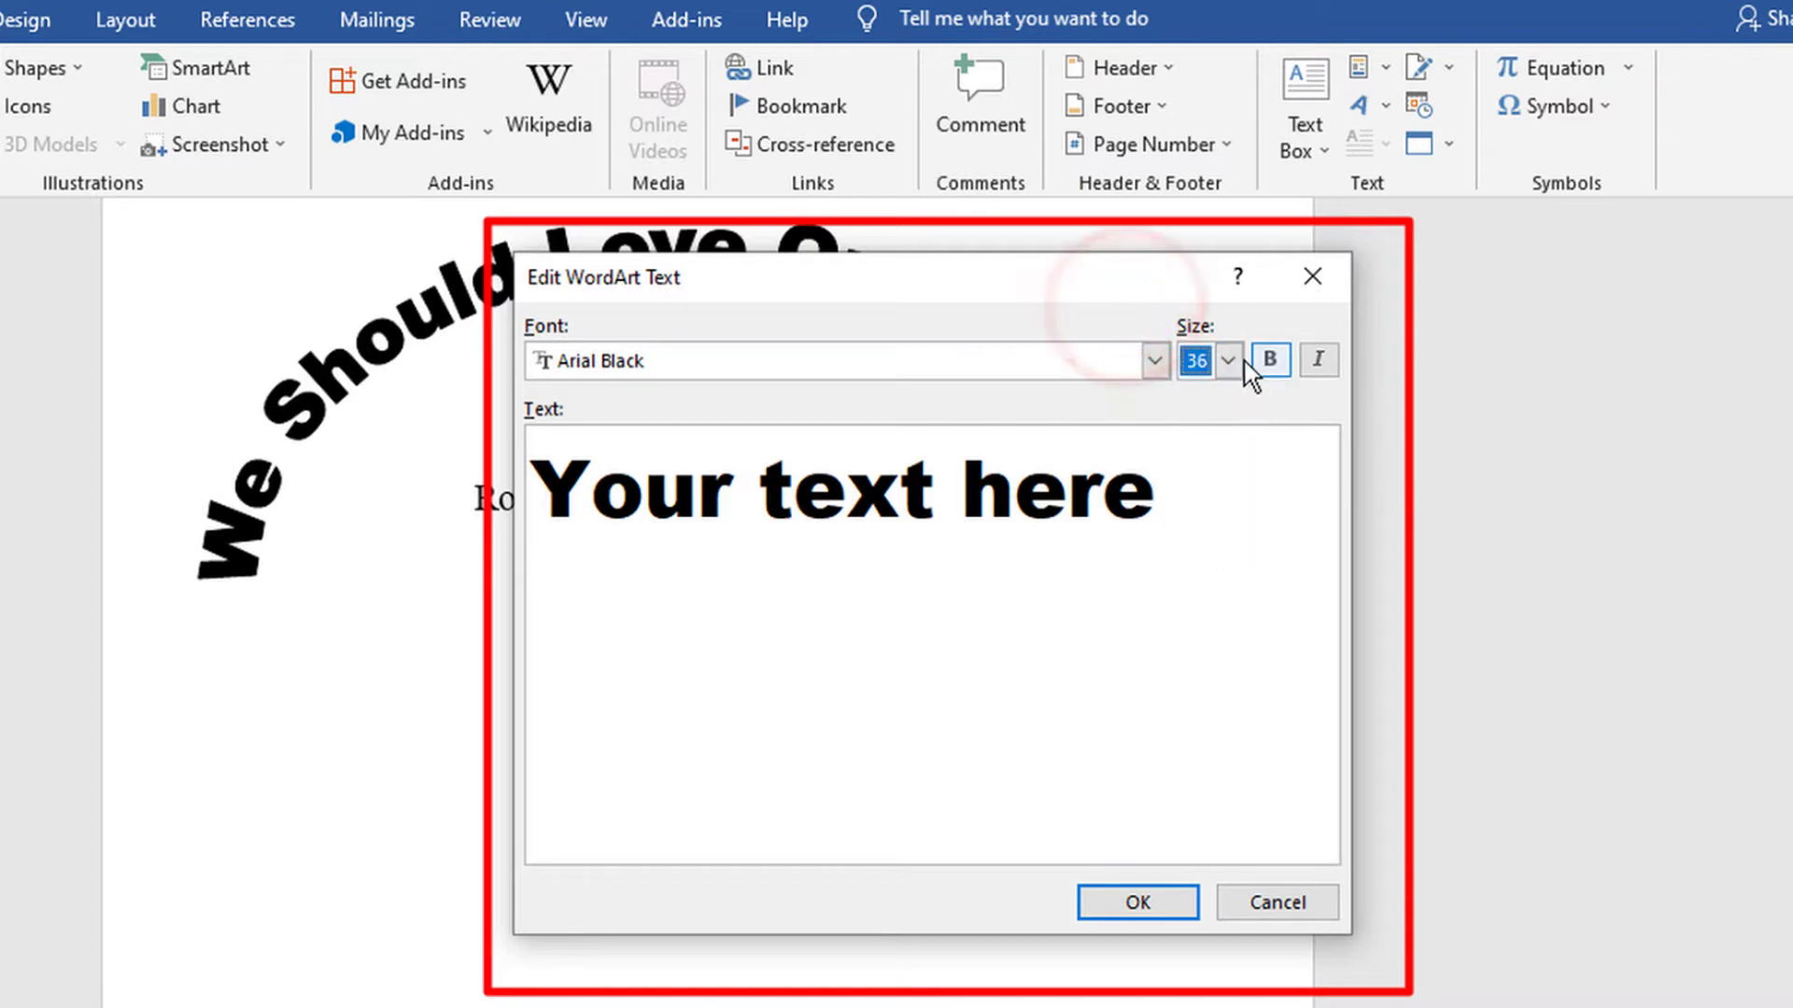
click(1229, 360)
click(1156, 301)
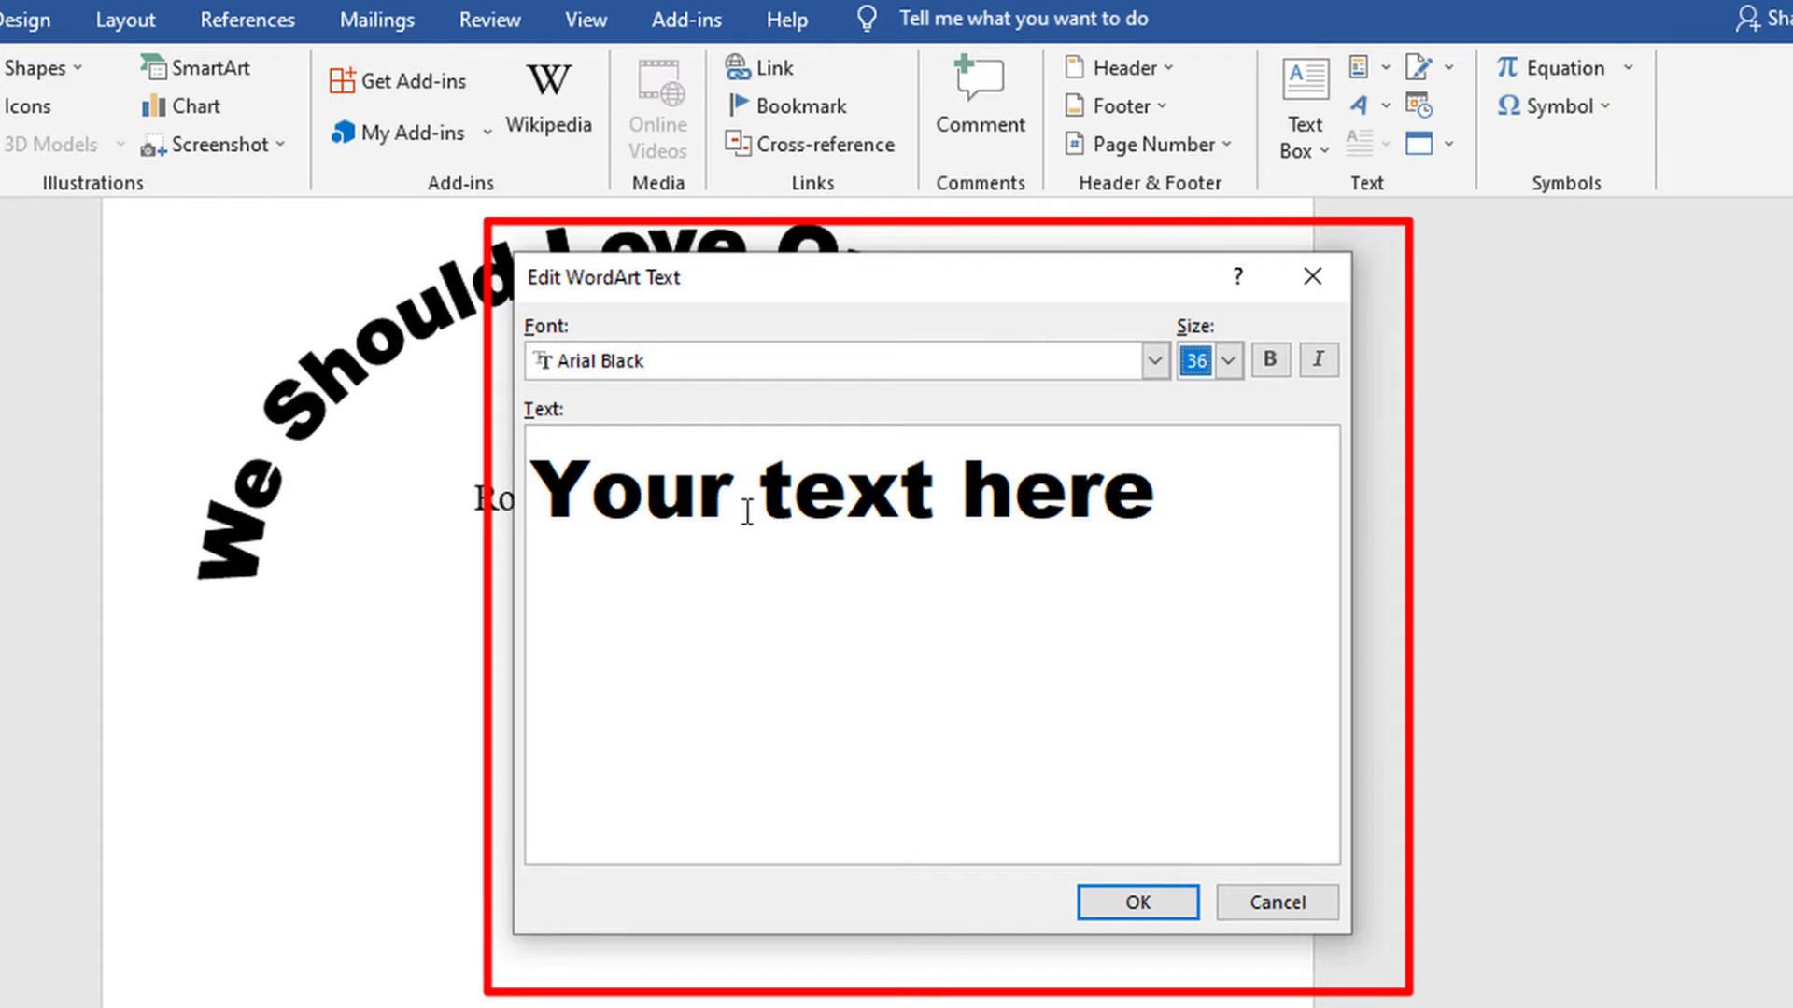
click(1319, 362)
click(1319, 362)
click(1318, 362)
click(1318, 362)
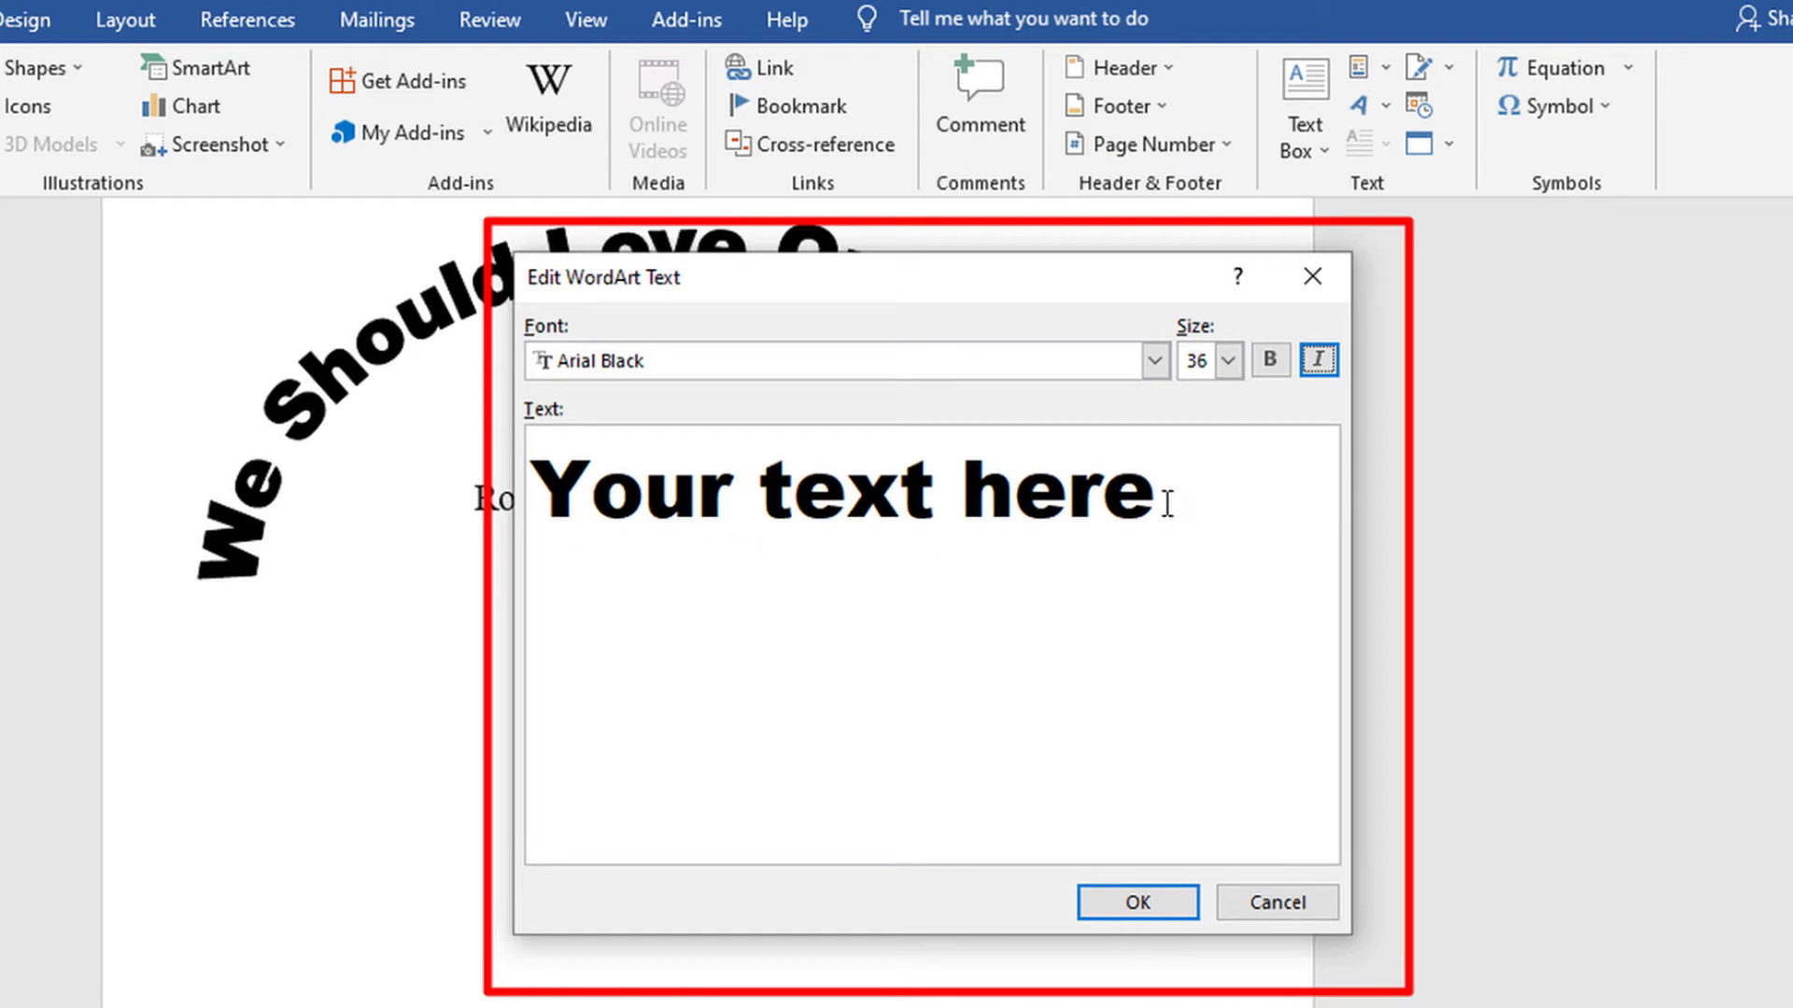
- Replace the placeholder with the pasted sentence 'We Should Love Our Country.' and insert the WordArt
drag(1167, 504, 588, 528)
right_click(607, 513)
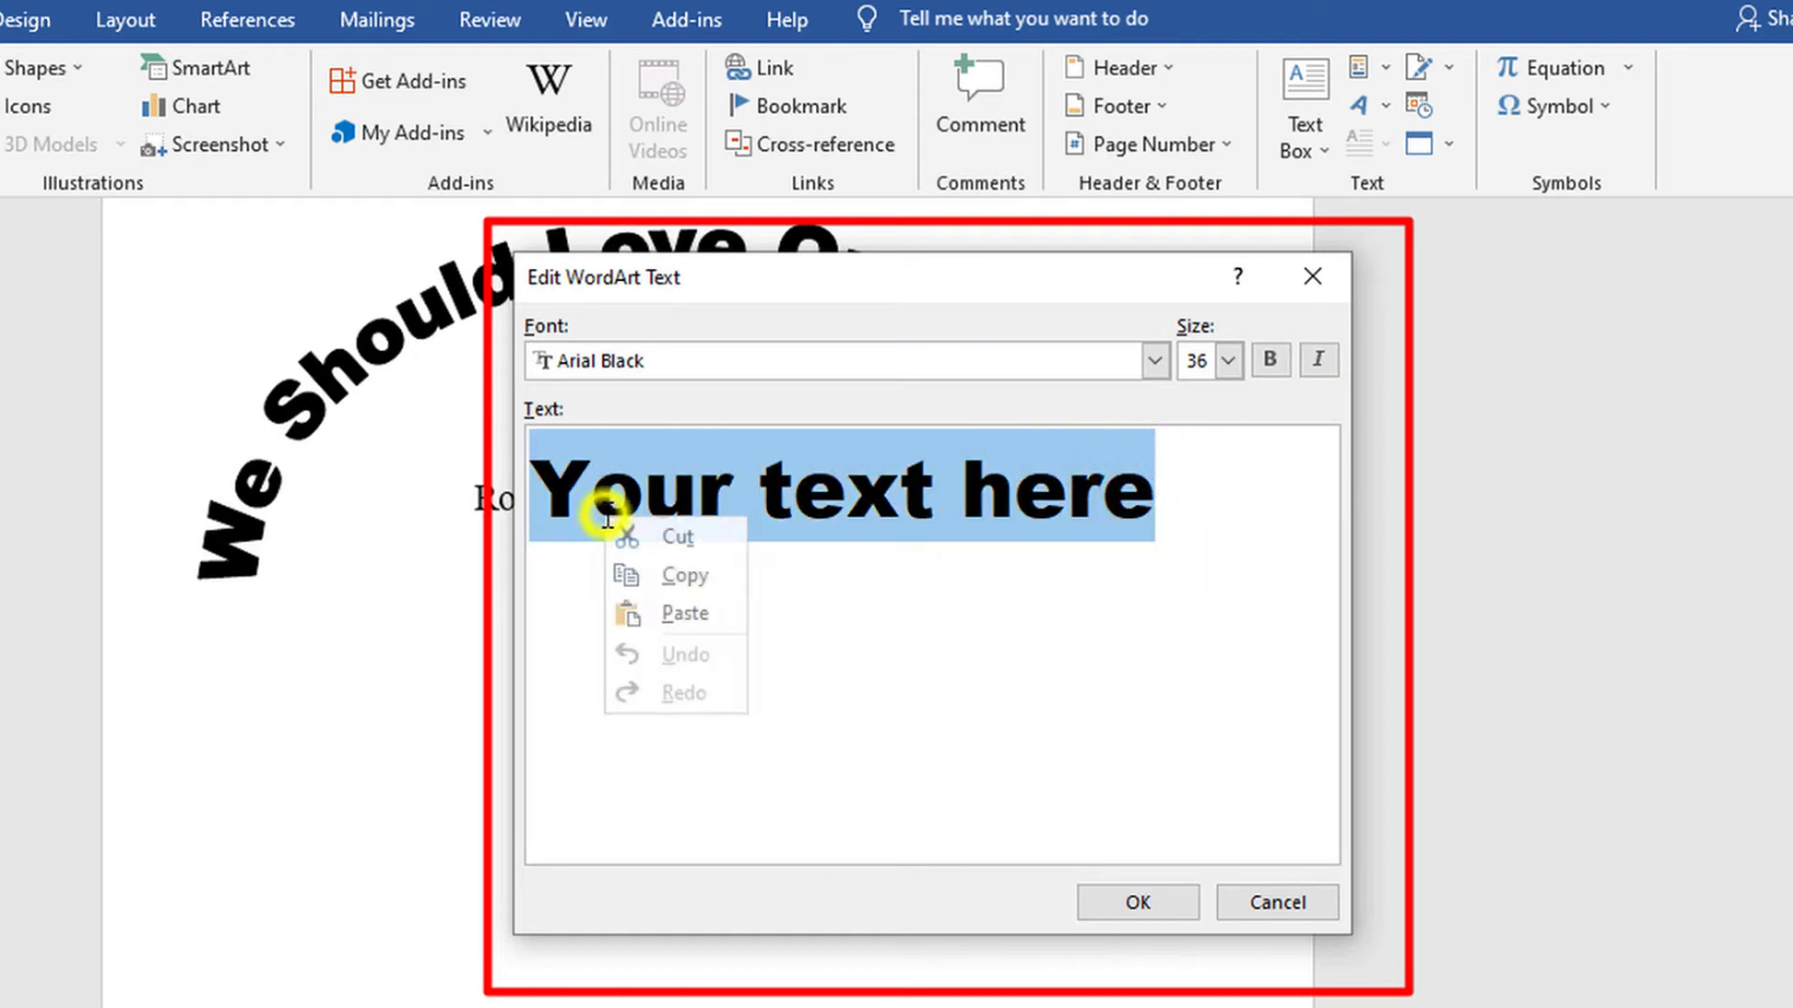
click(687, 615)
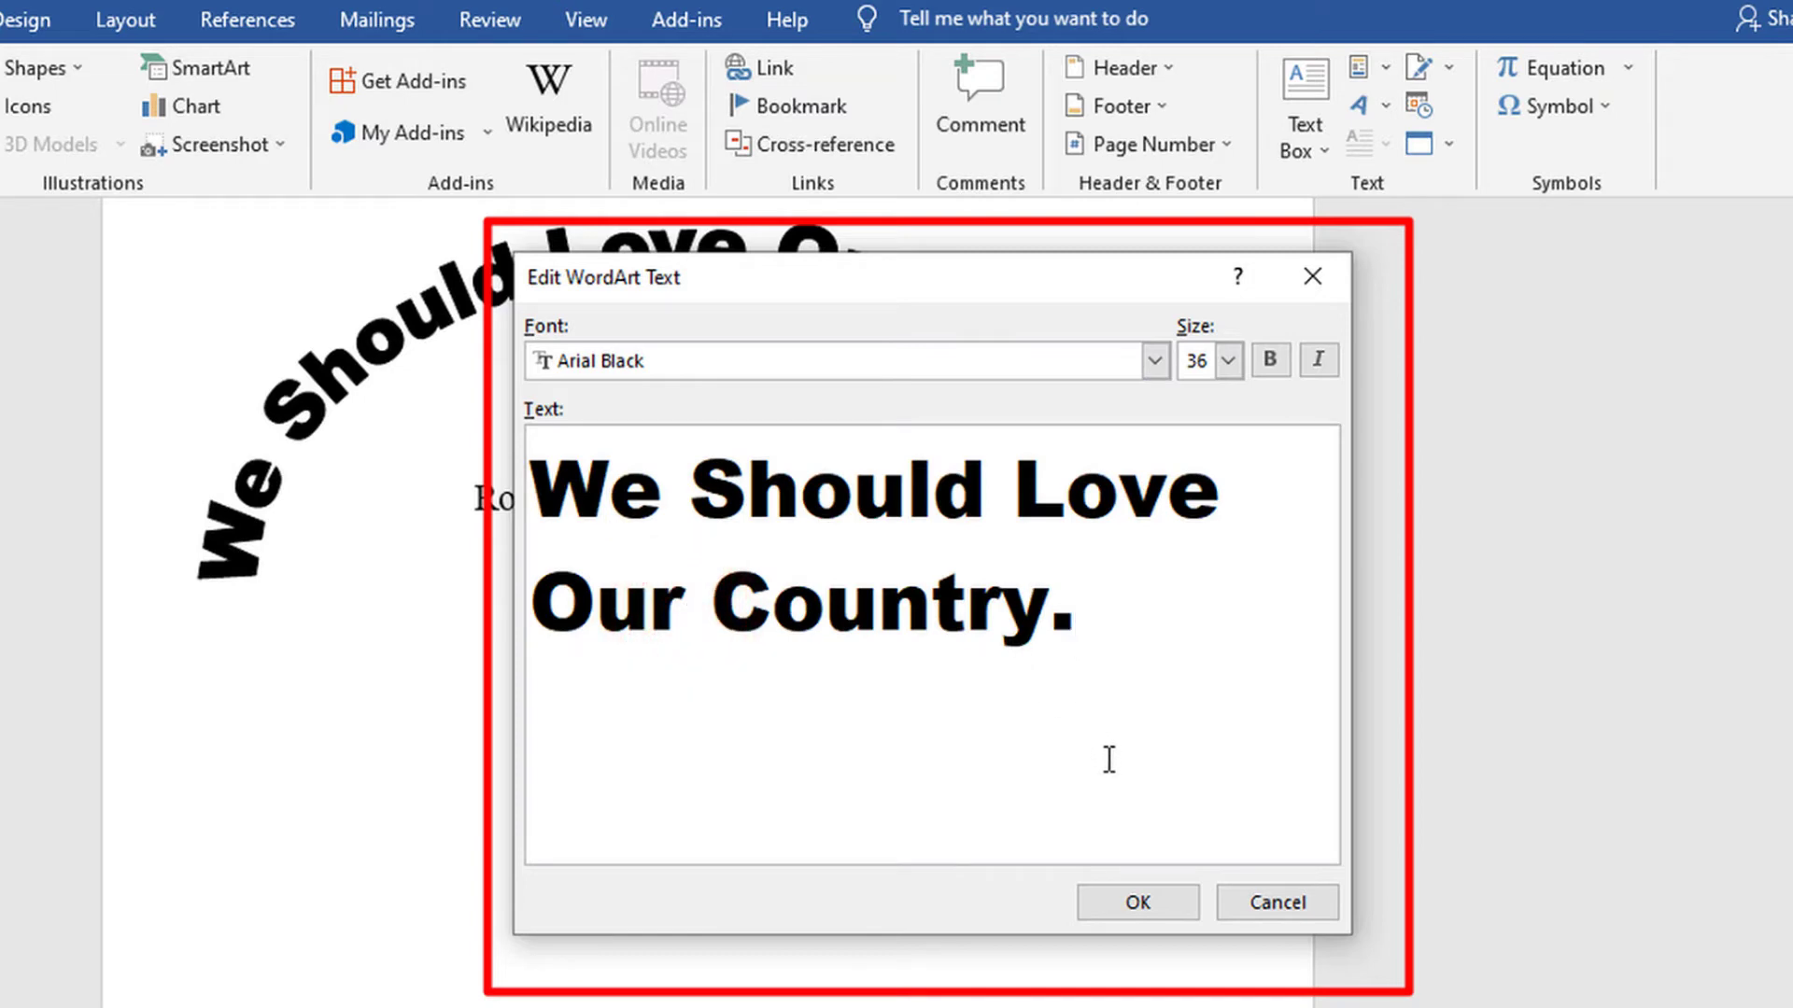
click(1111, 904)
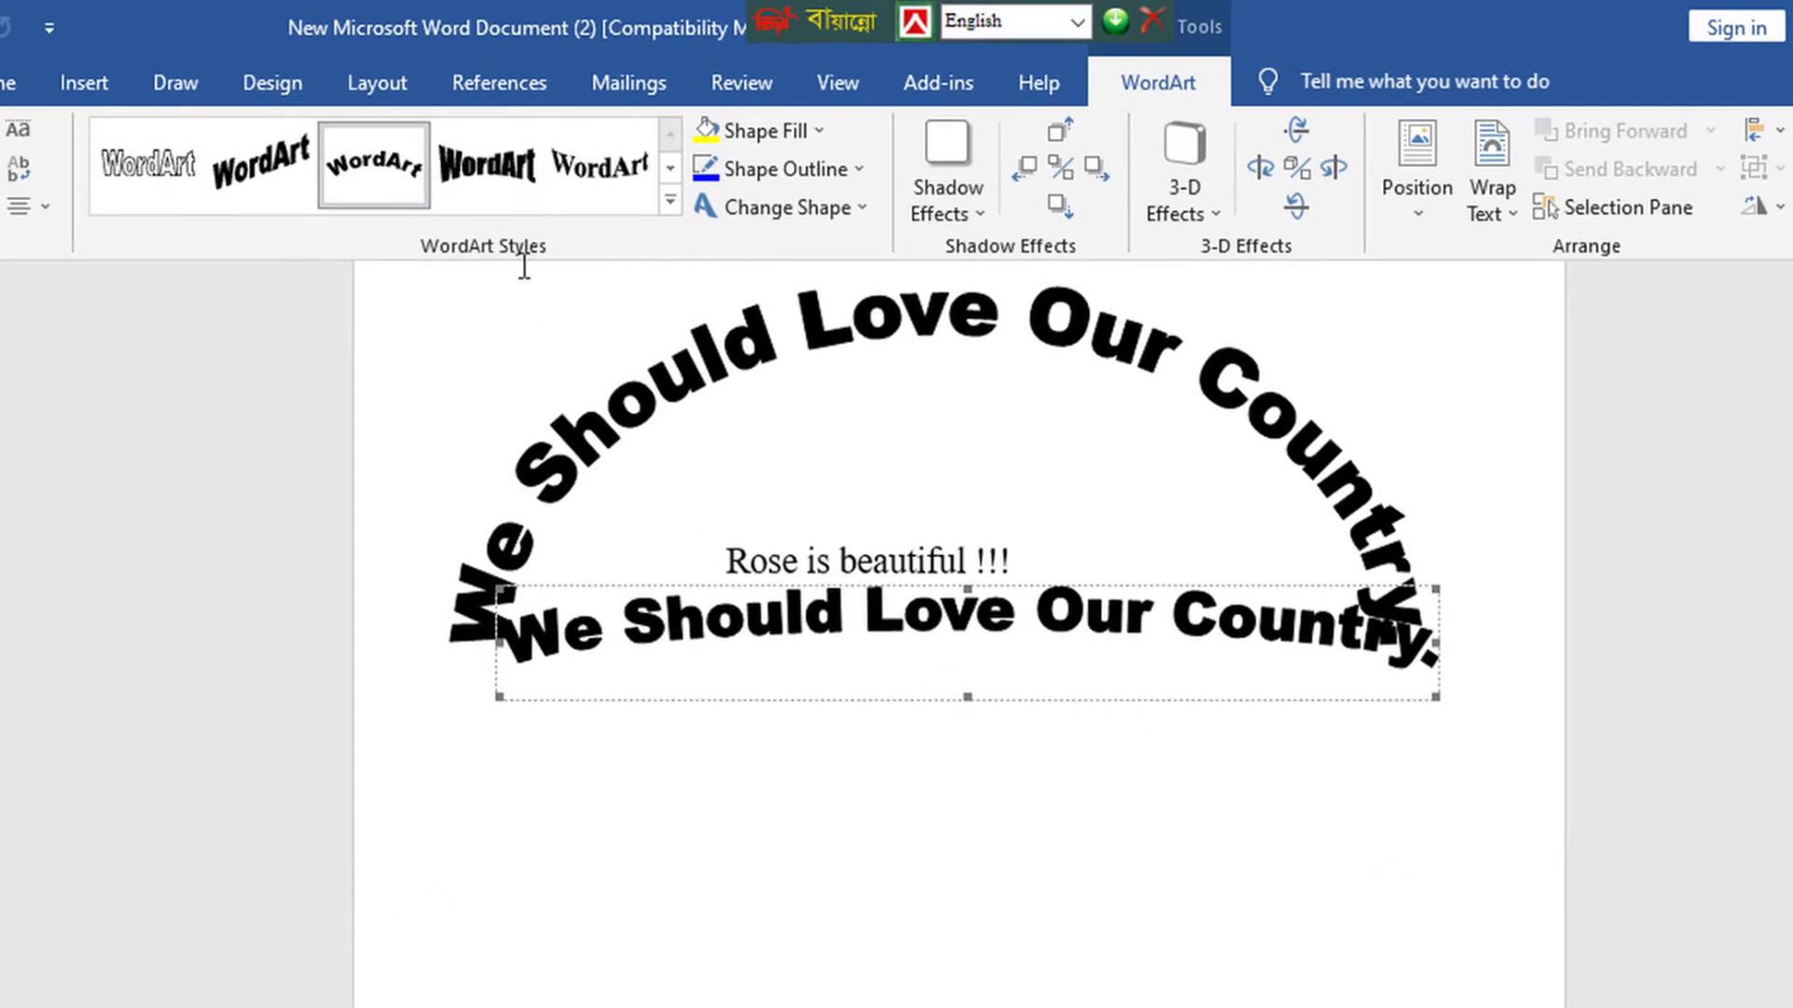
click(245, 175)
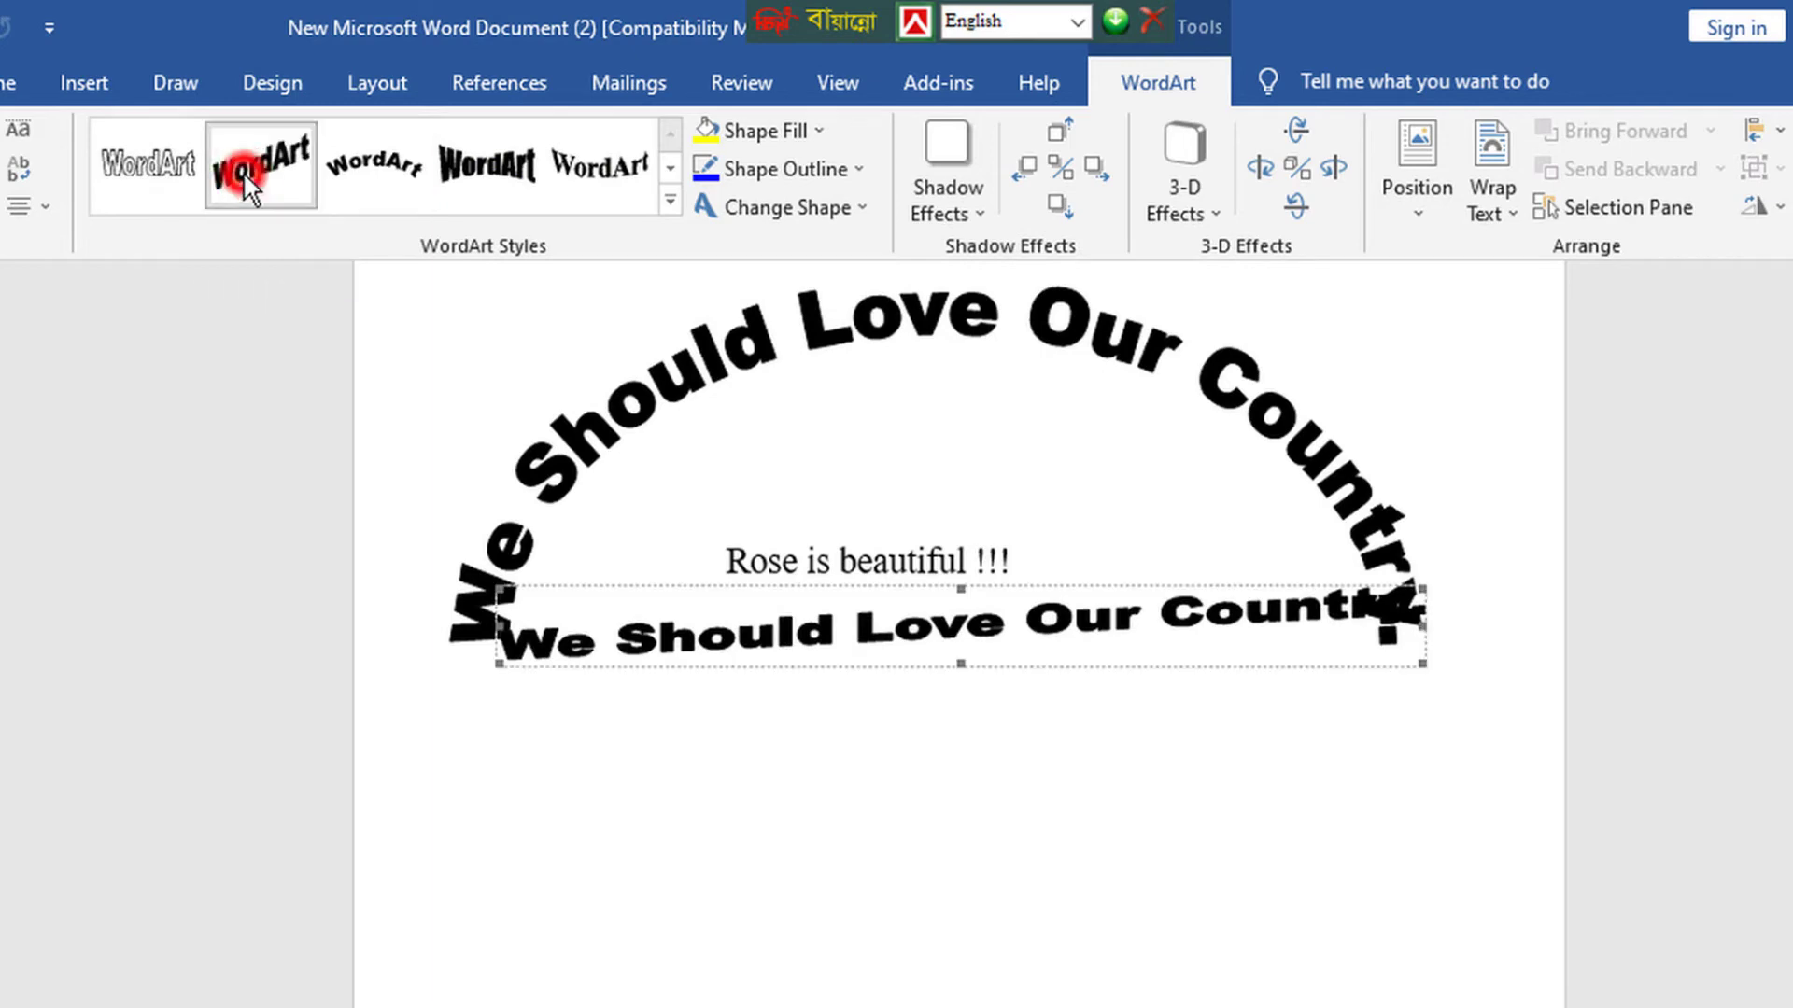
click(485, 166)
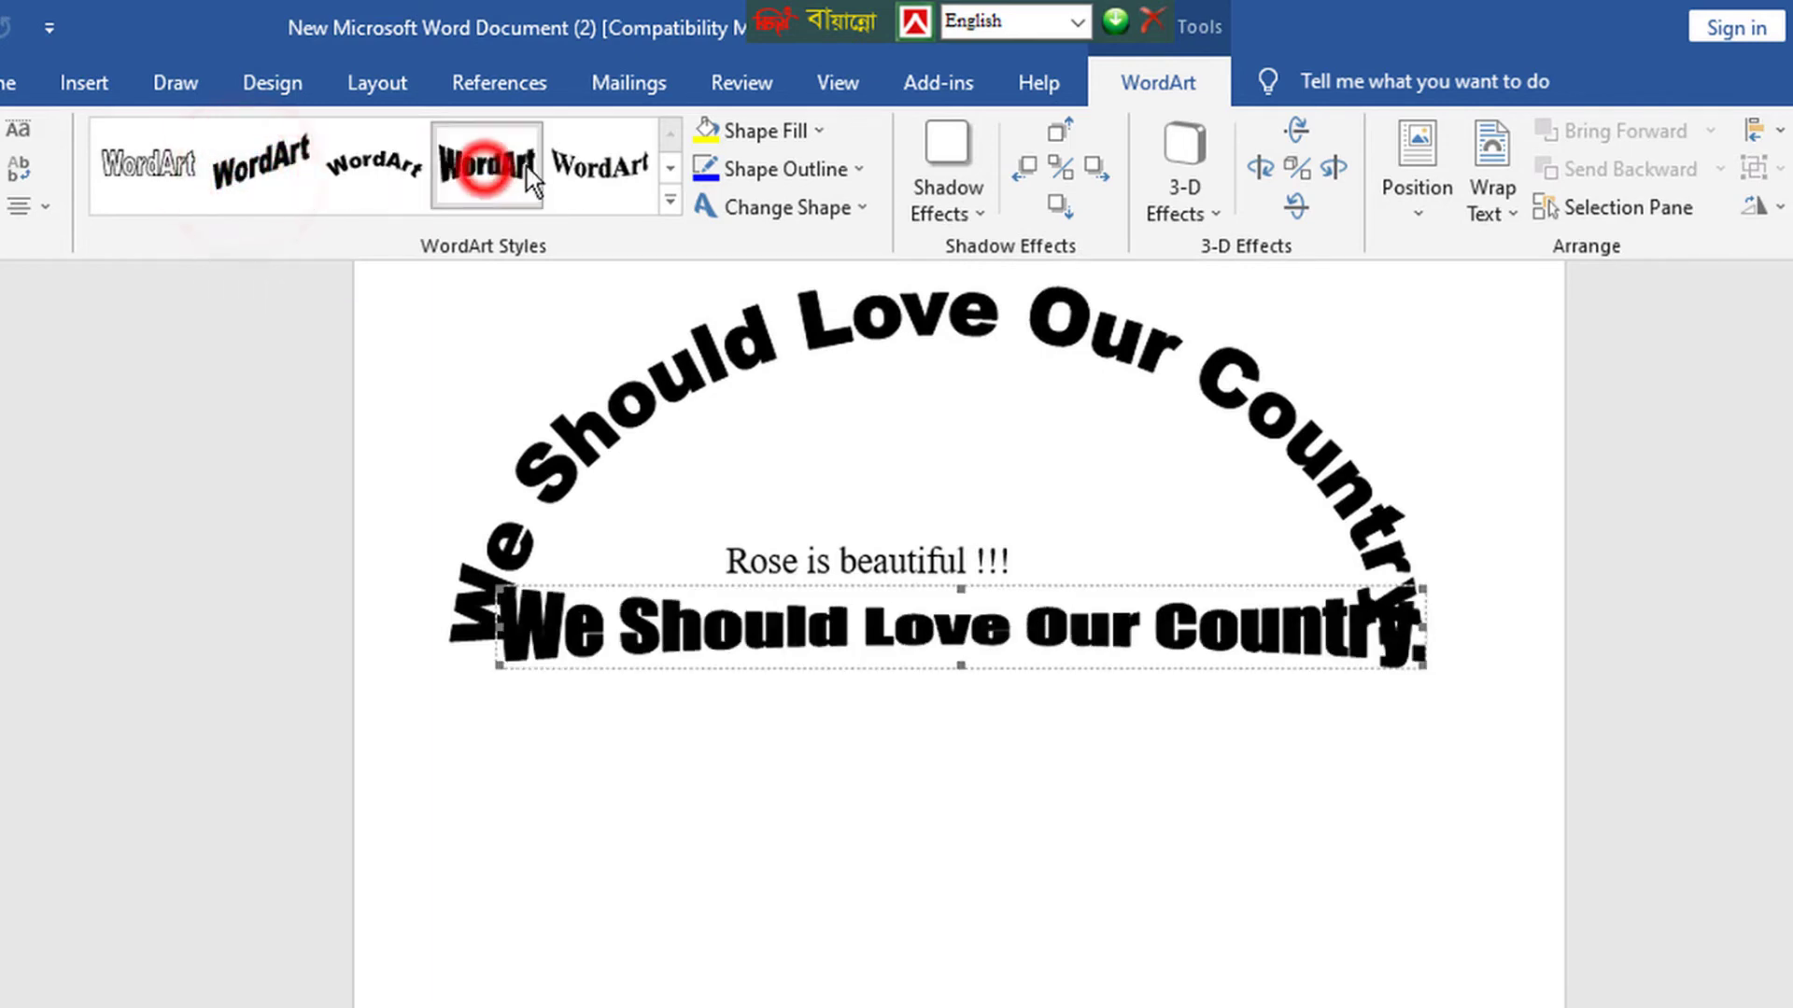
click(668, 202)
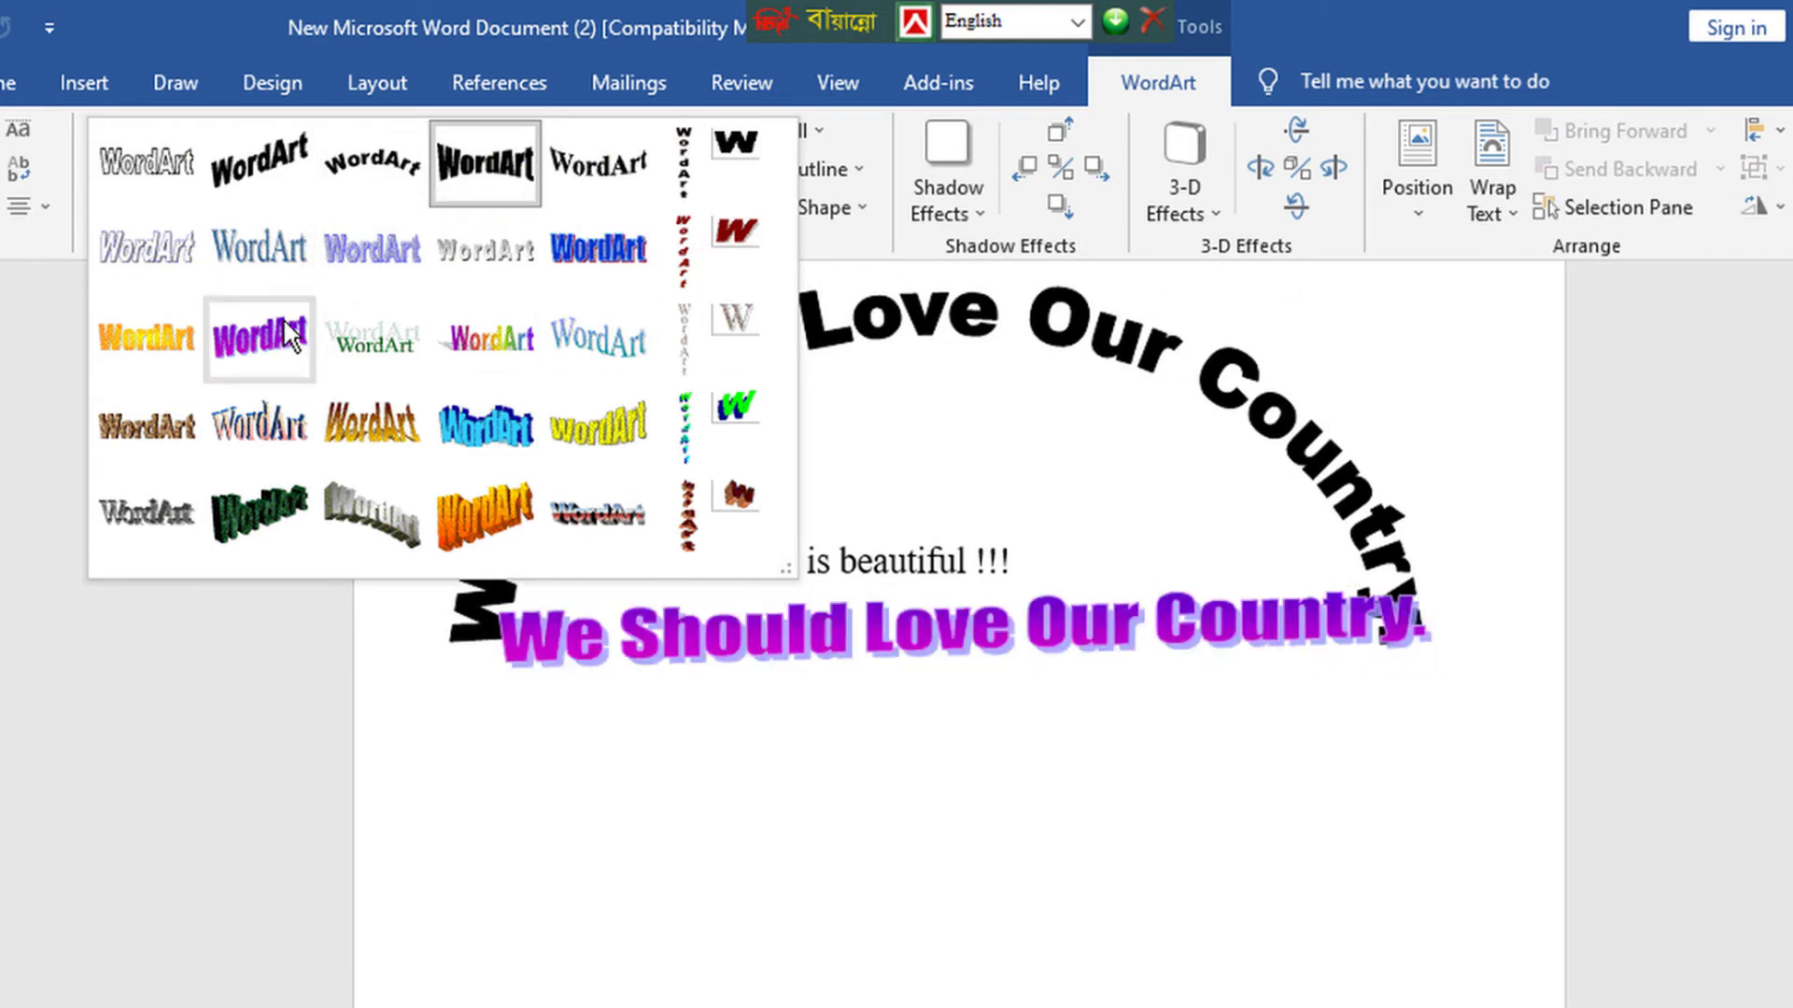
click(372, 170)
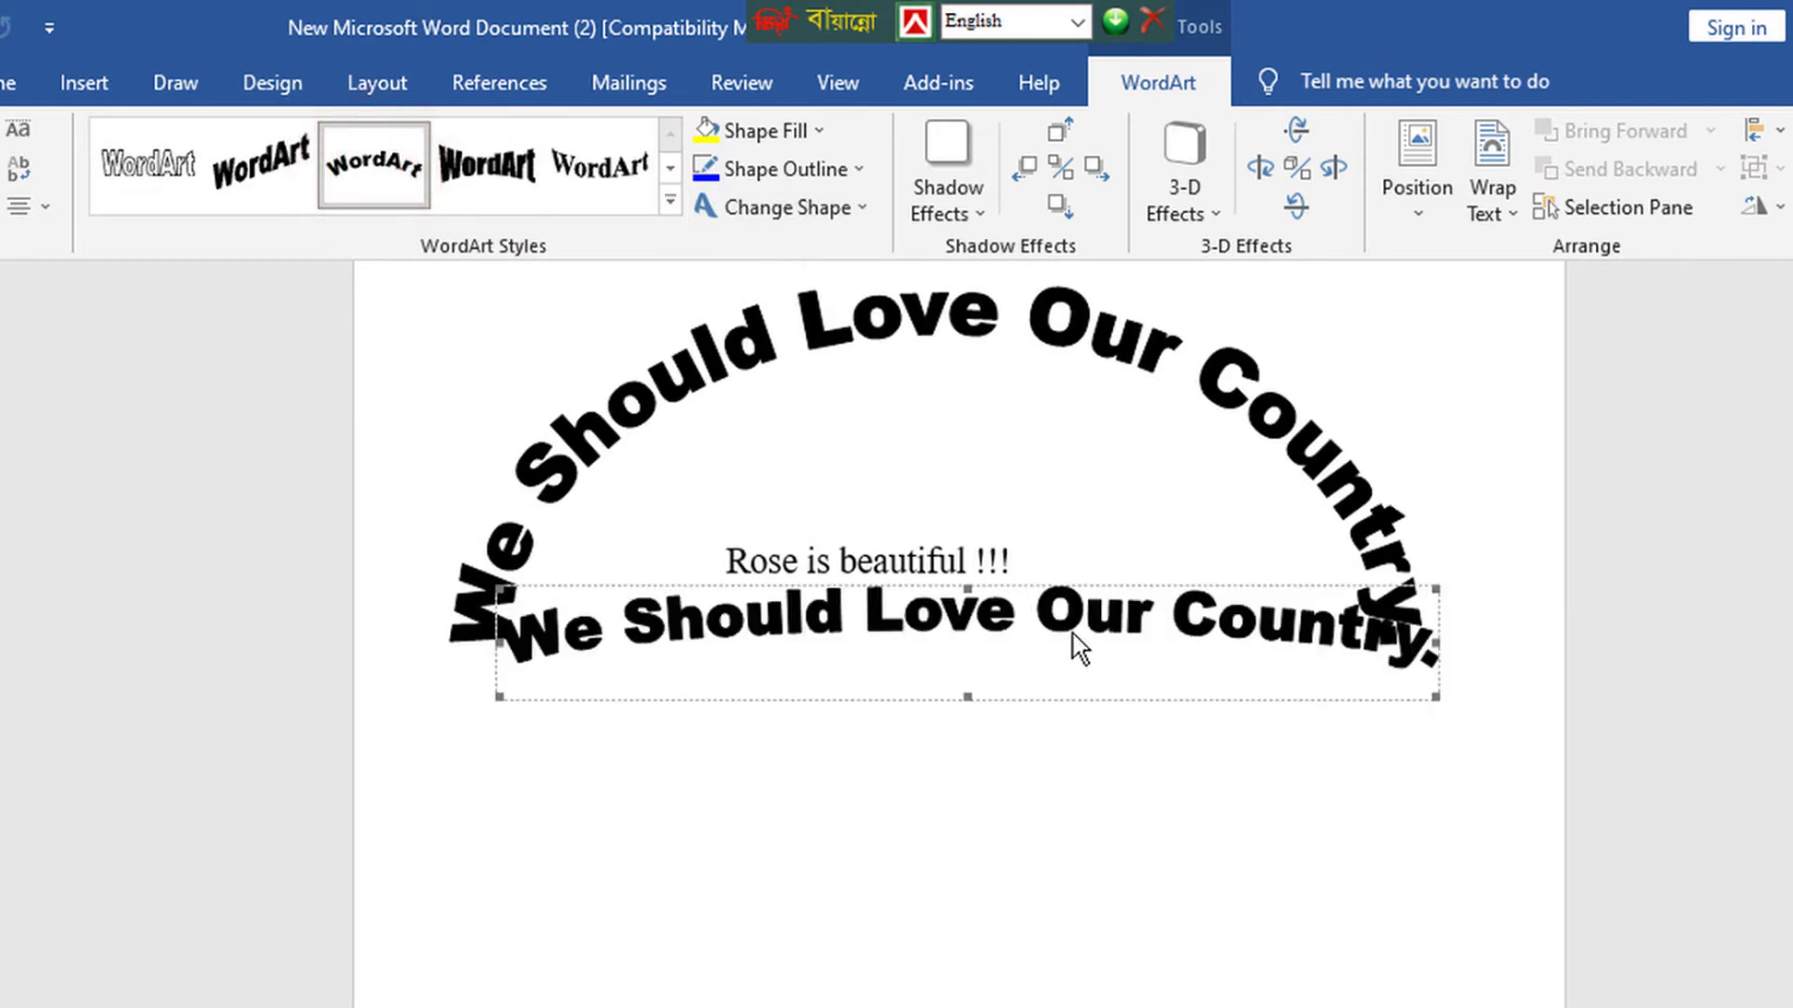
click(977, 625)
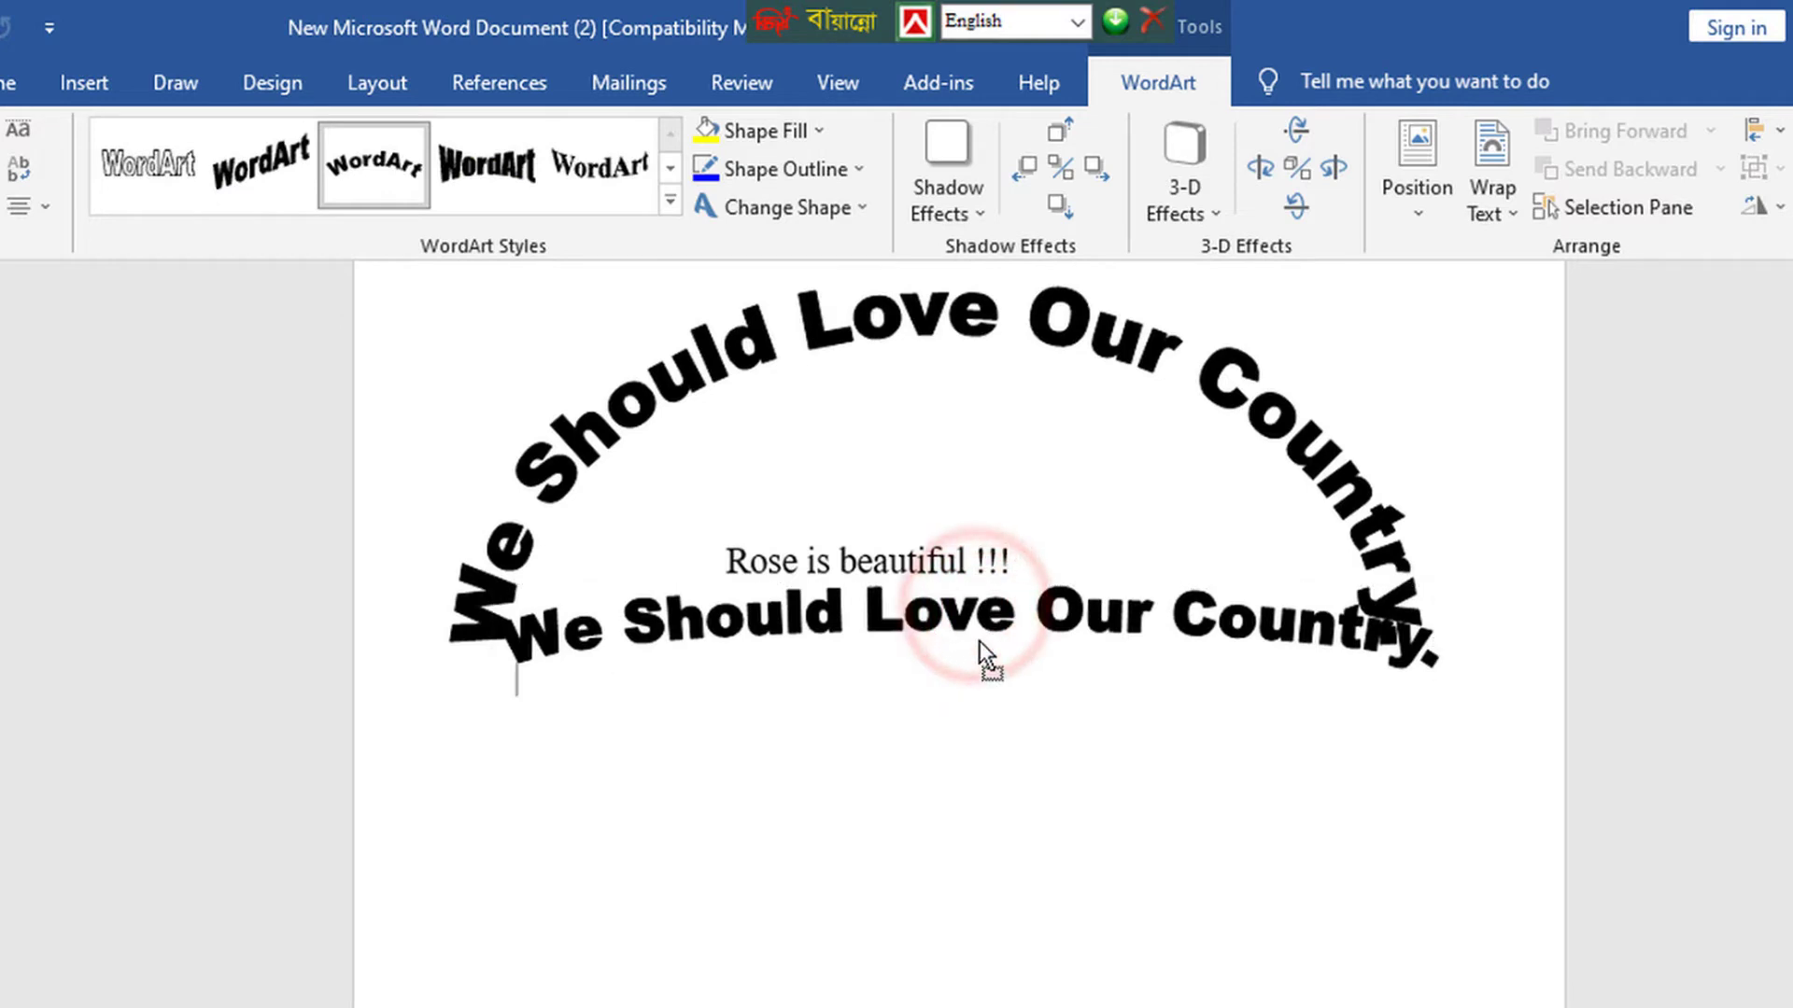
click(967, 634)
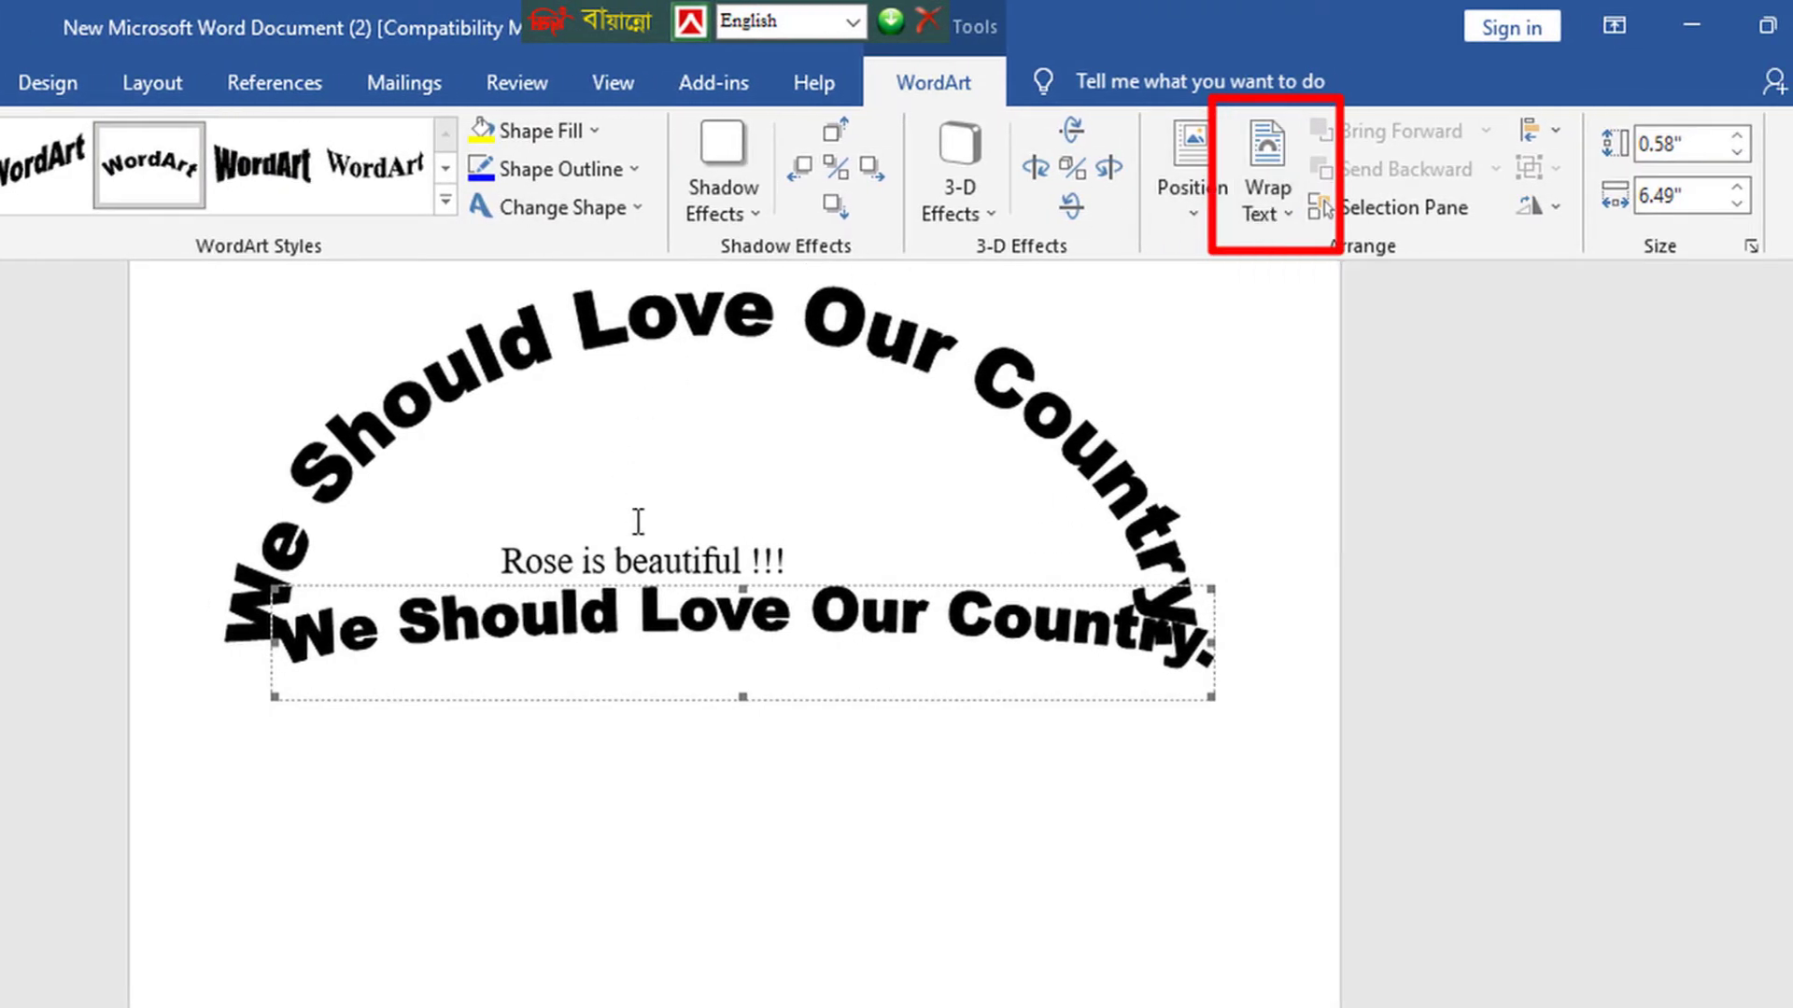
- Set the lower WordArt to In Front of Text and drag it up over the arch's ends
click(1285, 204)
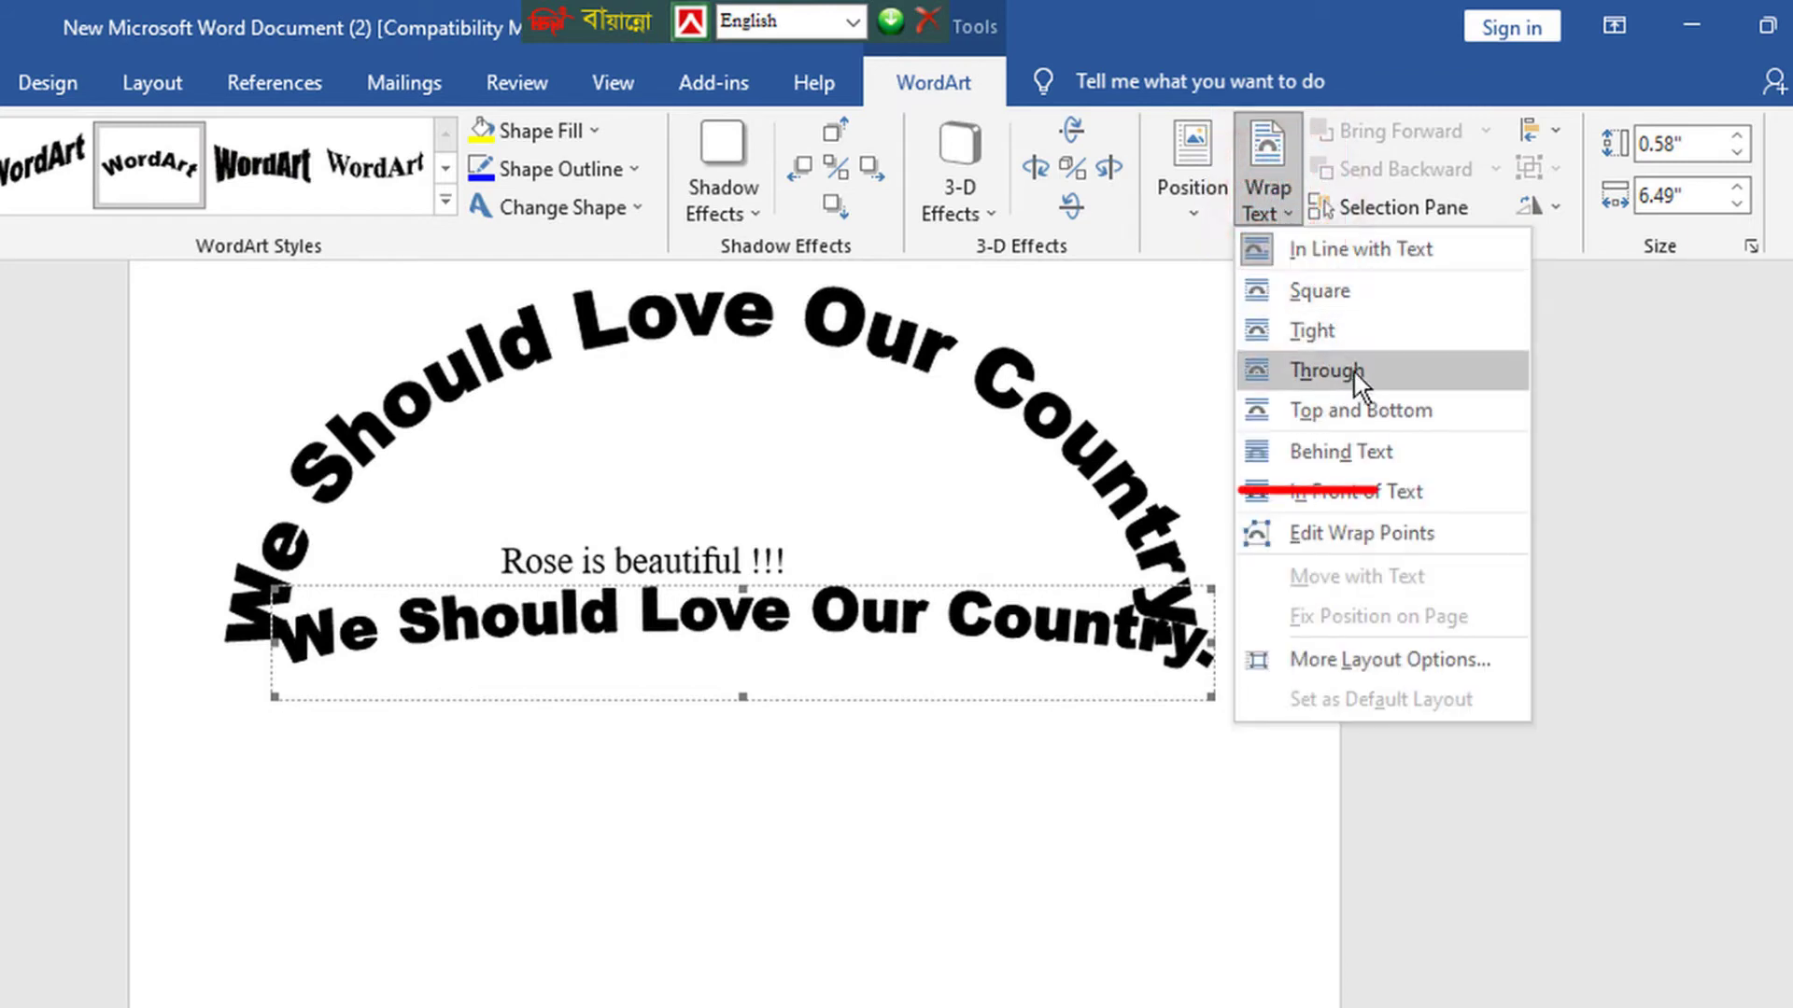
click(1369, 451)
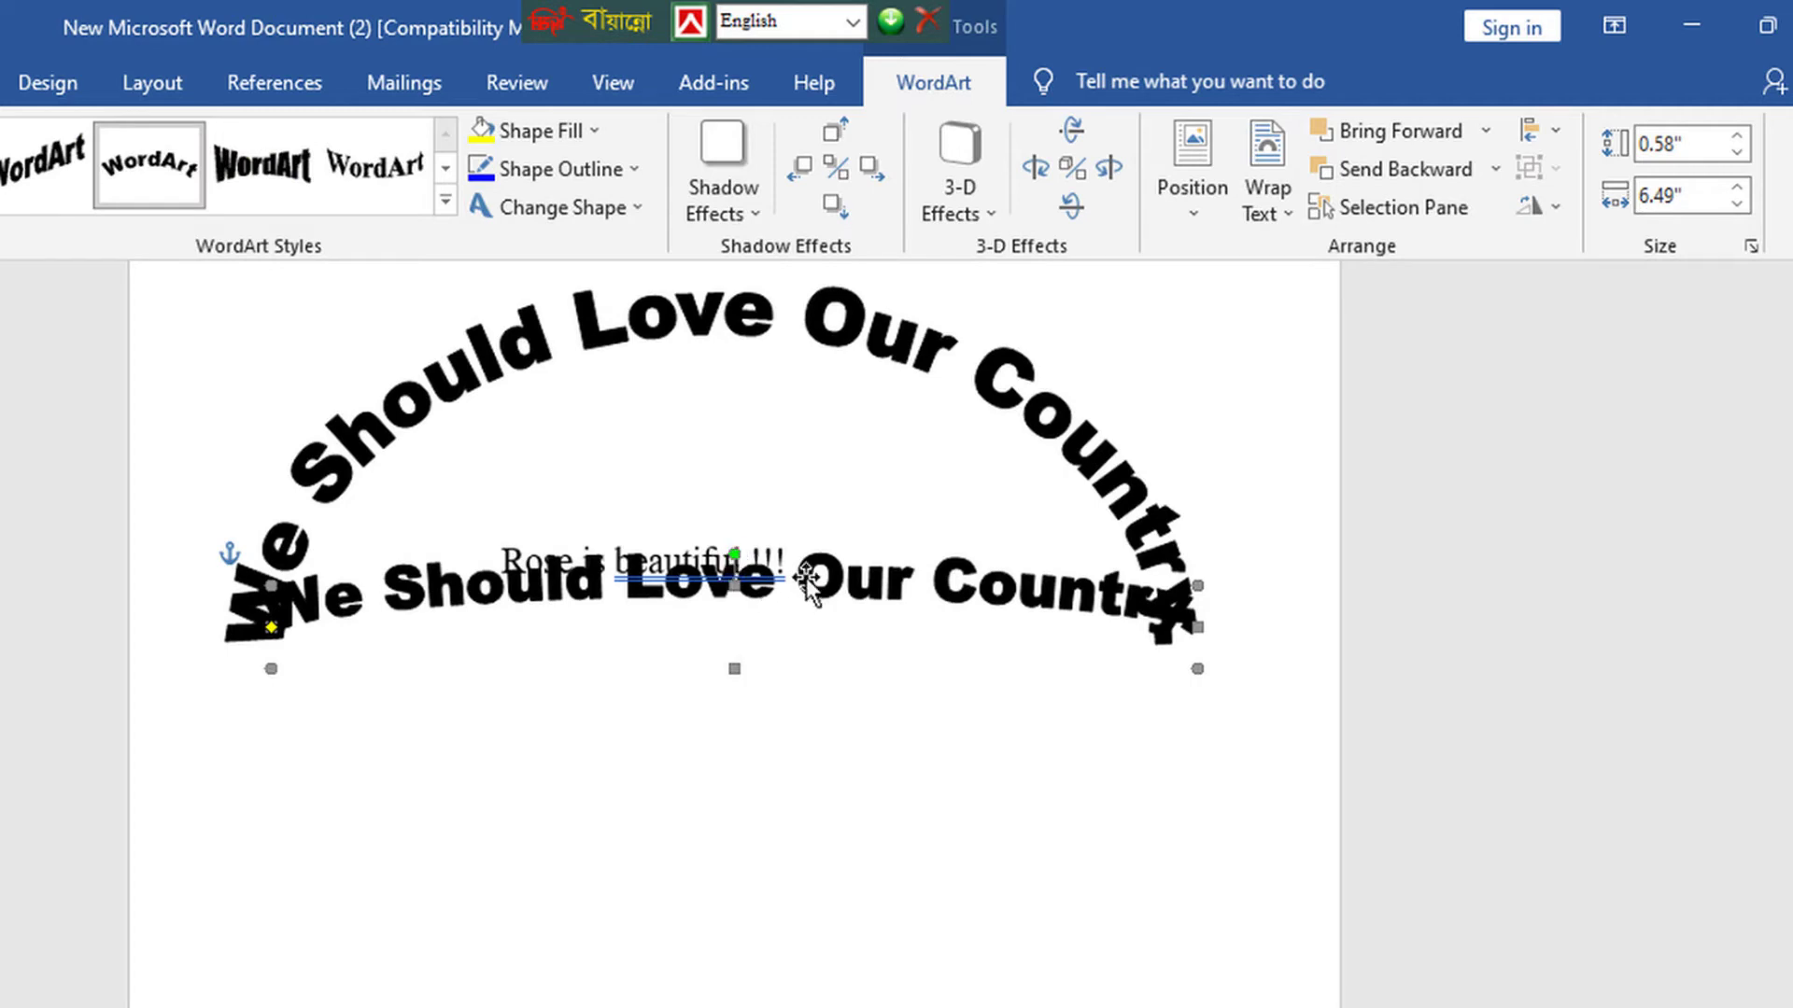
mouse_move(809, 581)
mouse_down()
mouse_move(817, 654)
mouse_move(817, 586)
mouse_up()
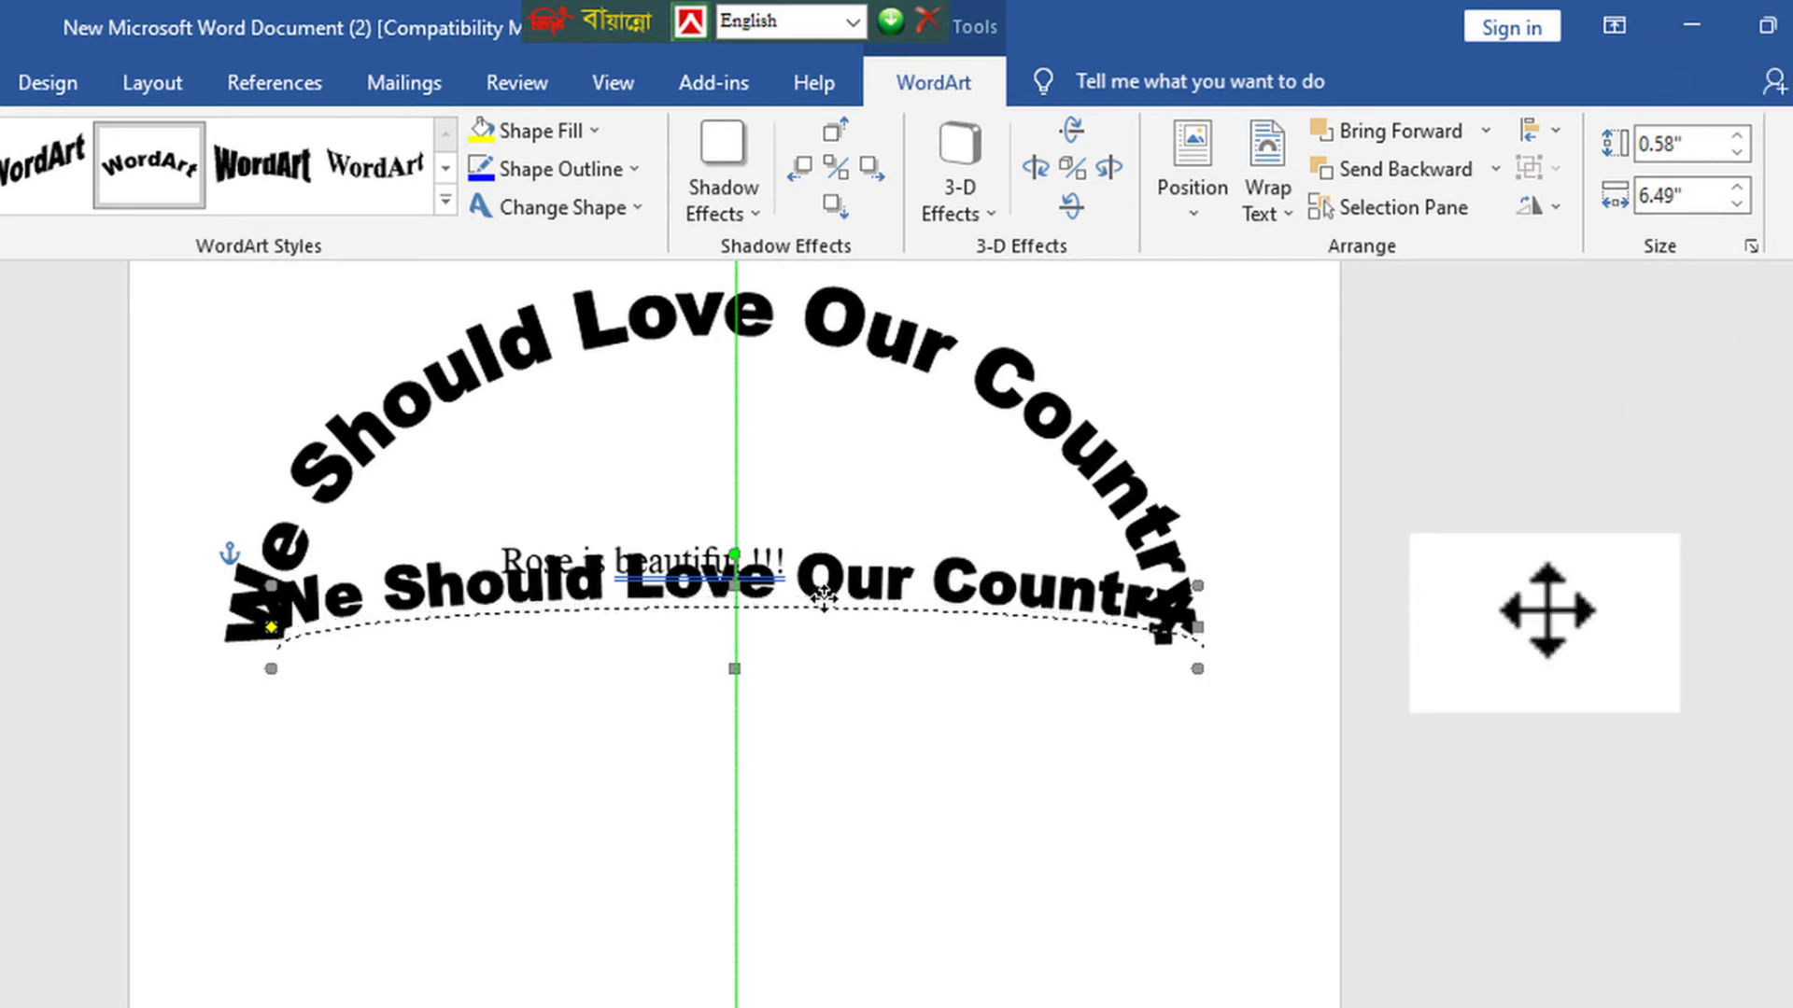
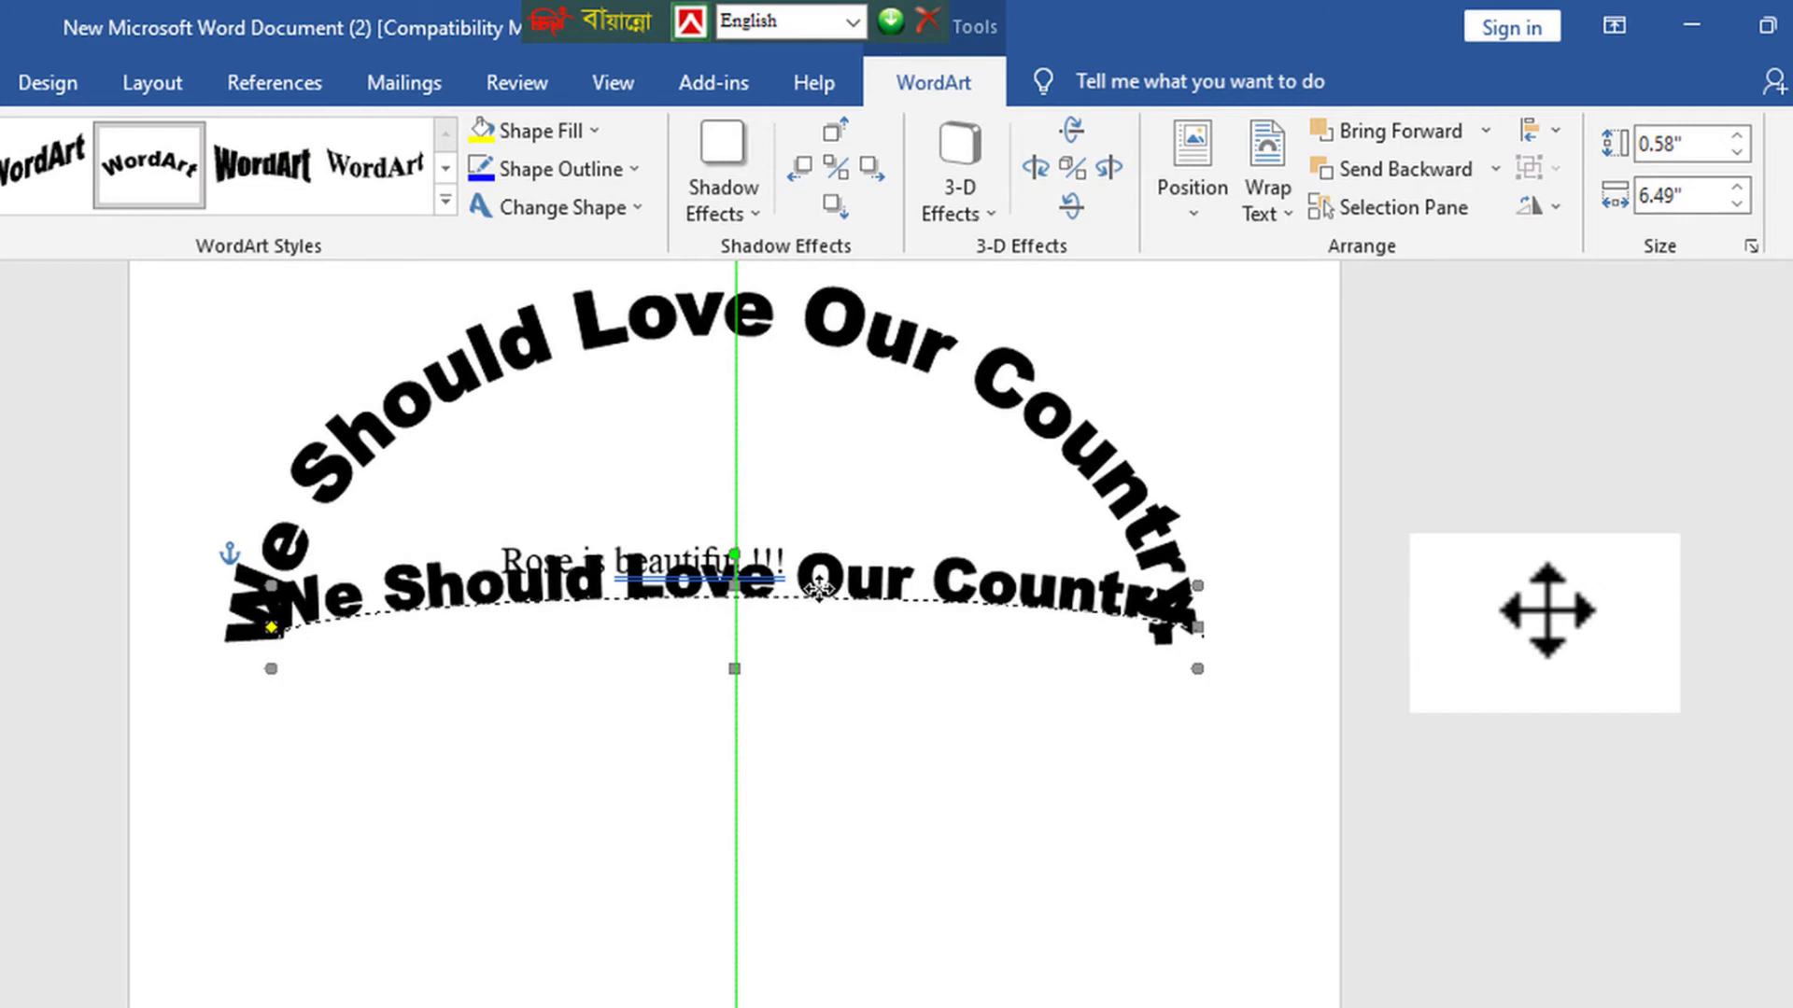
- Move the flatter 'We Should Love Our Country.' WordArt down, just beneath 'Rose is beautiful !!!'
drag(819, 589, 819, 651)
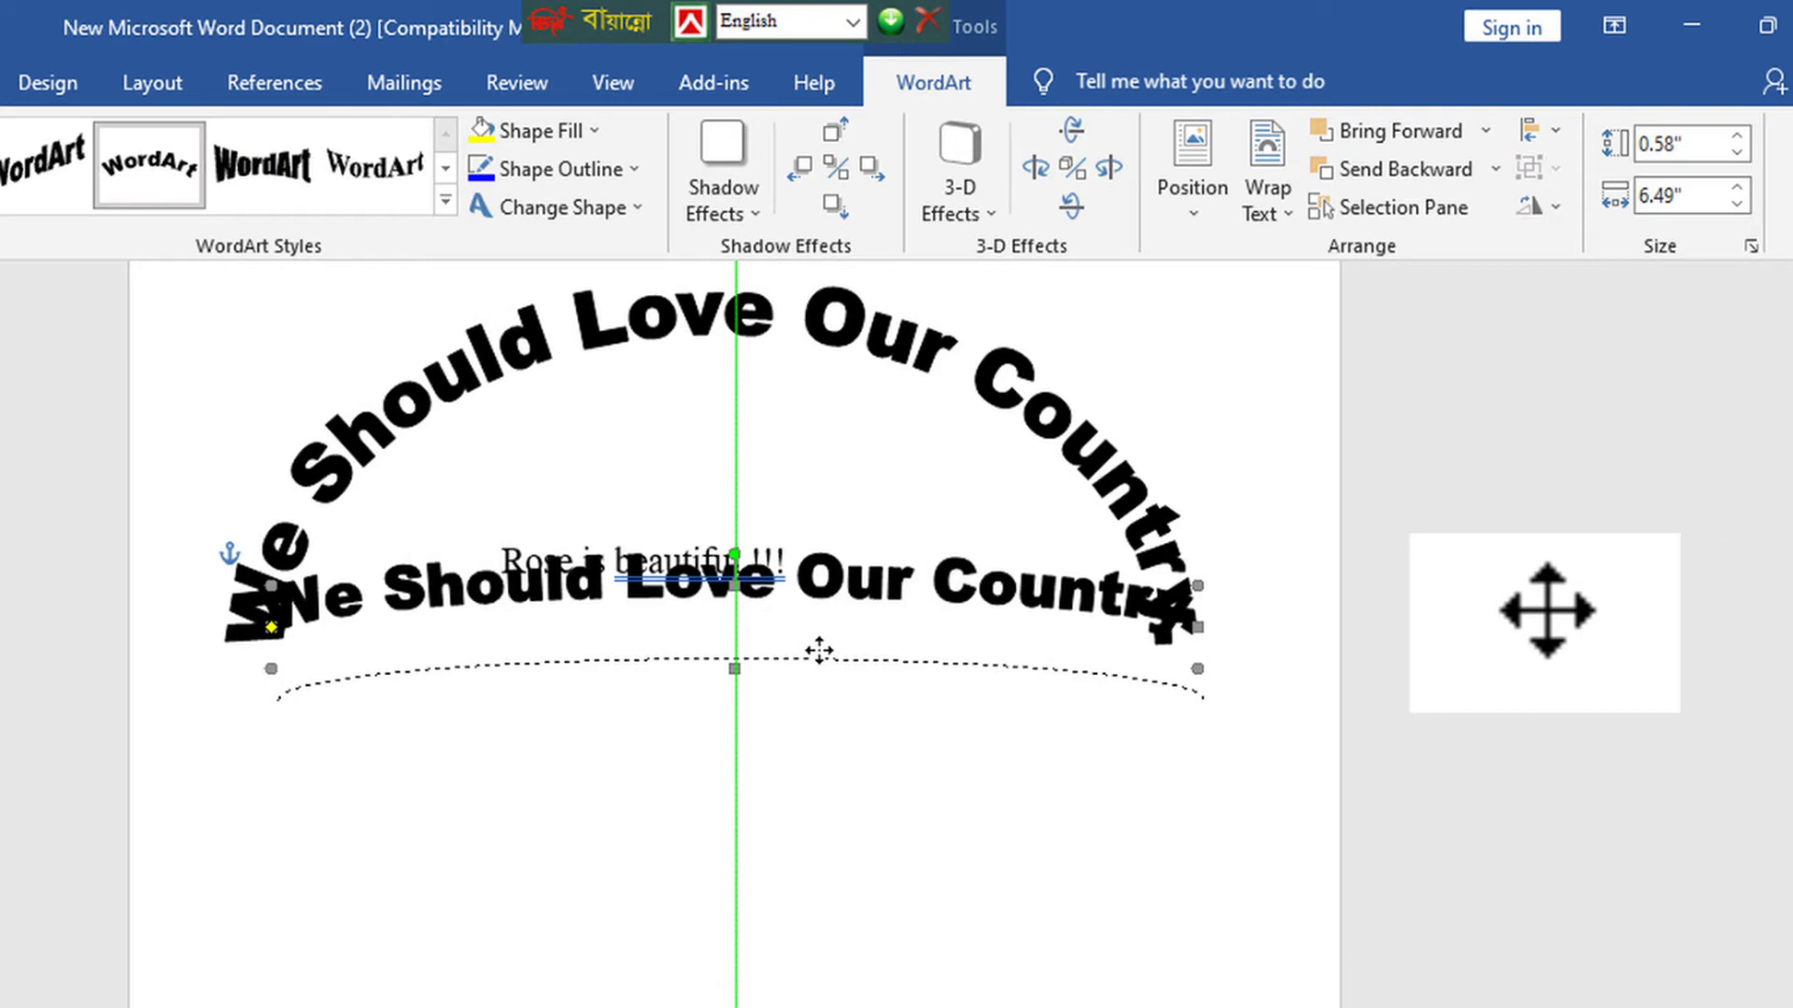
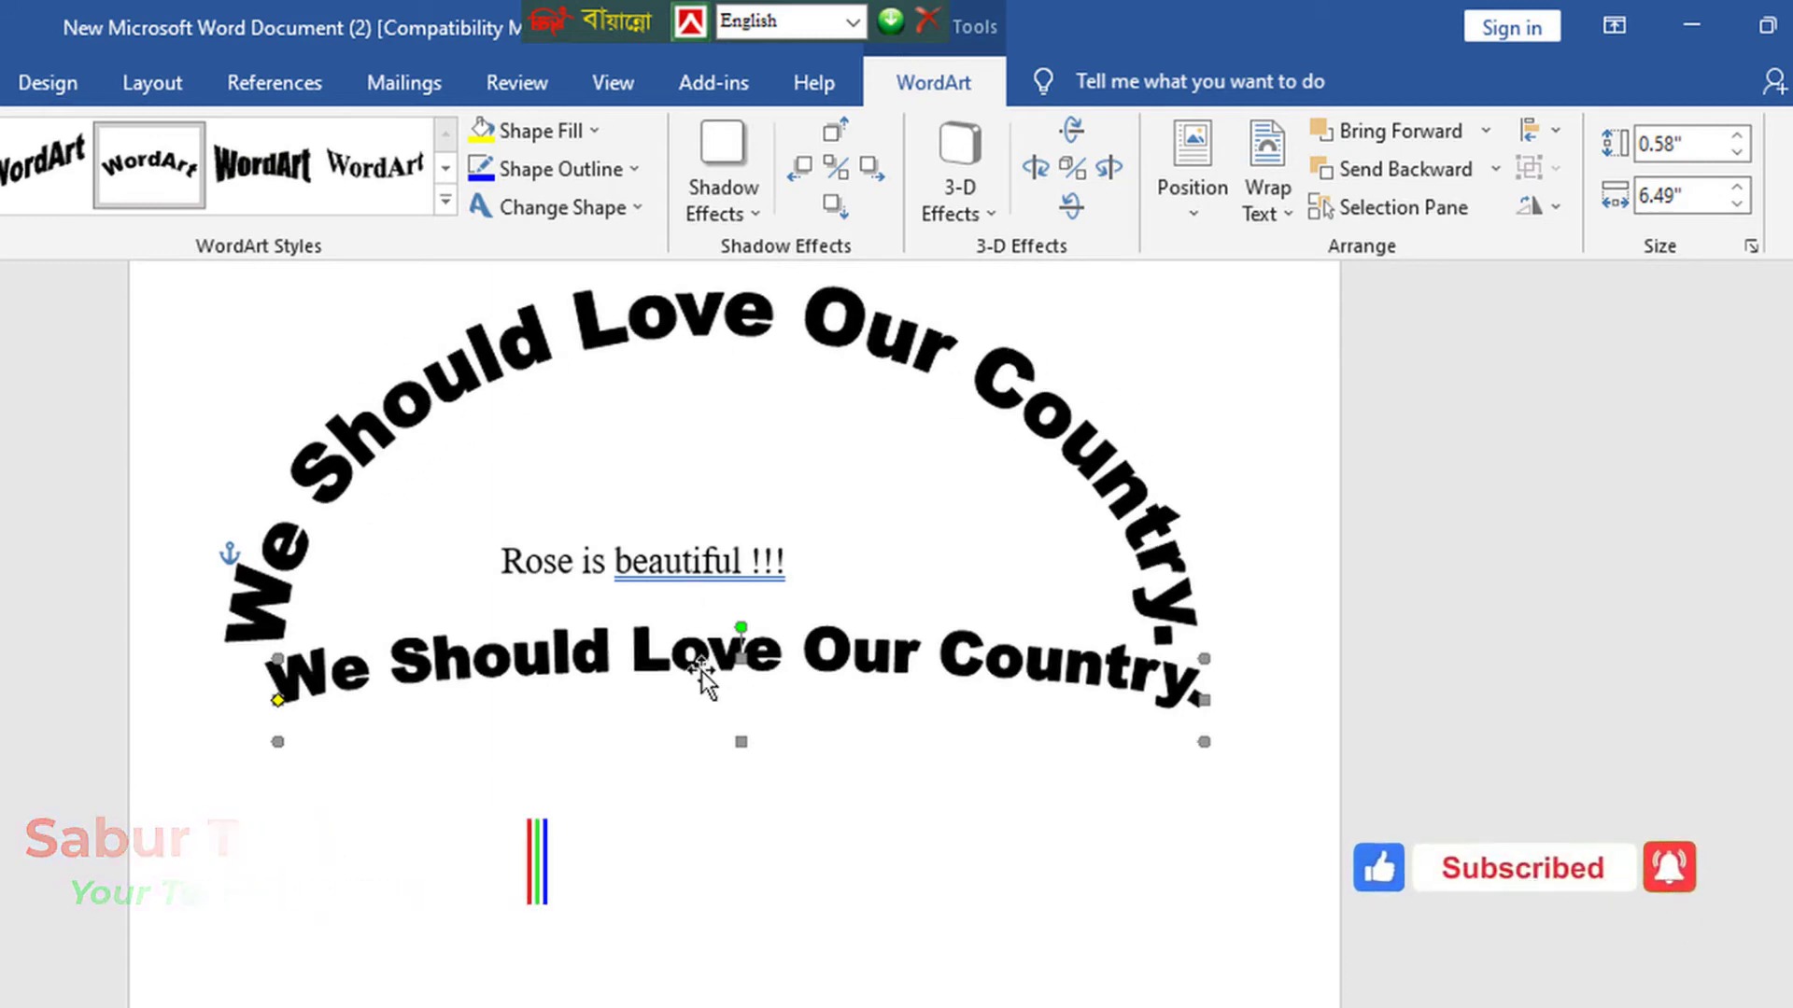
- Reselect the lower WordArt and stretch it downward into a tall arch
click(745, 738)
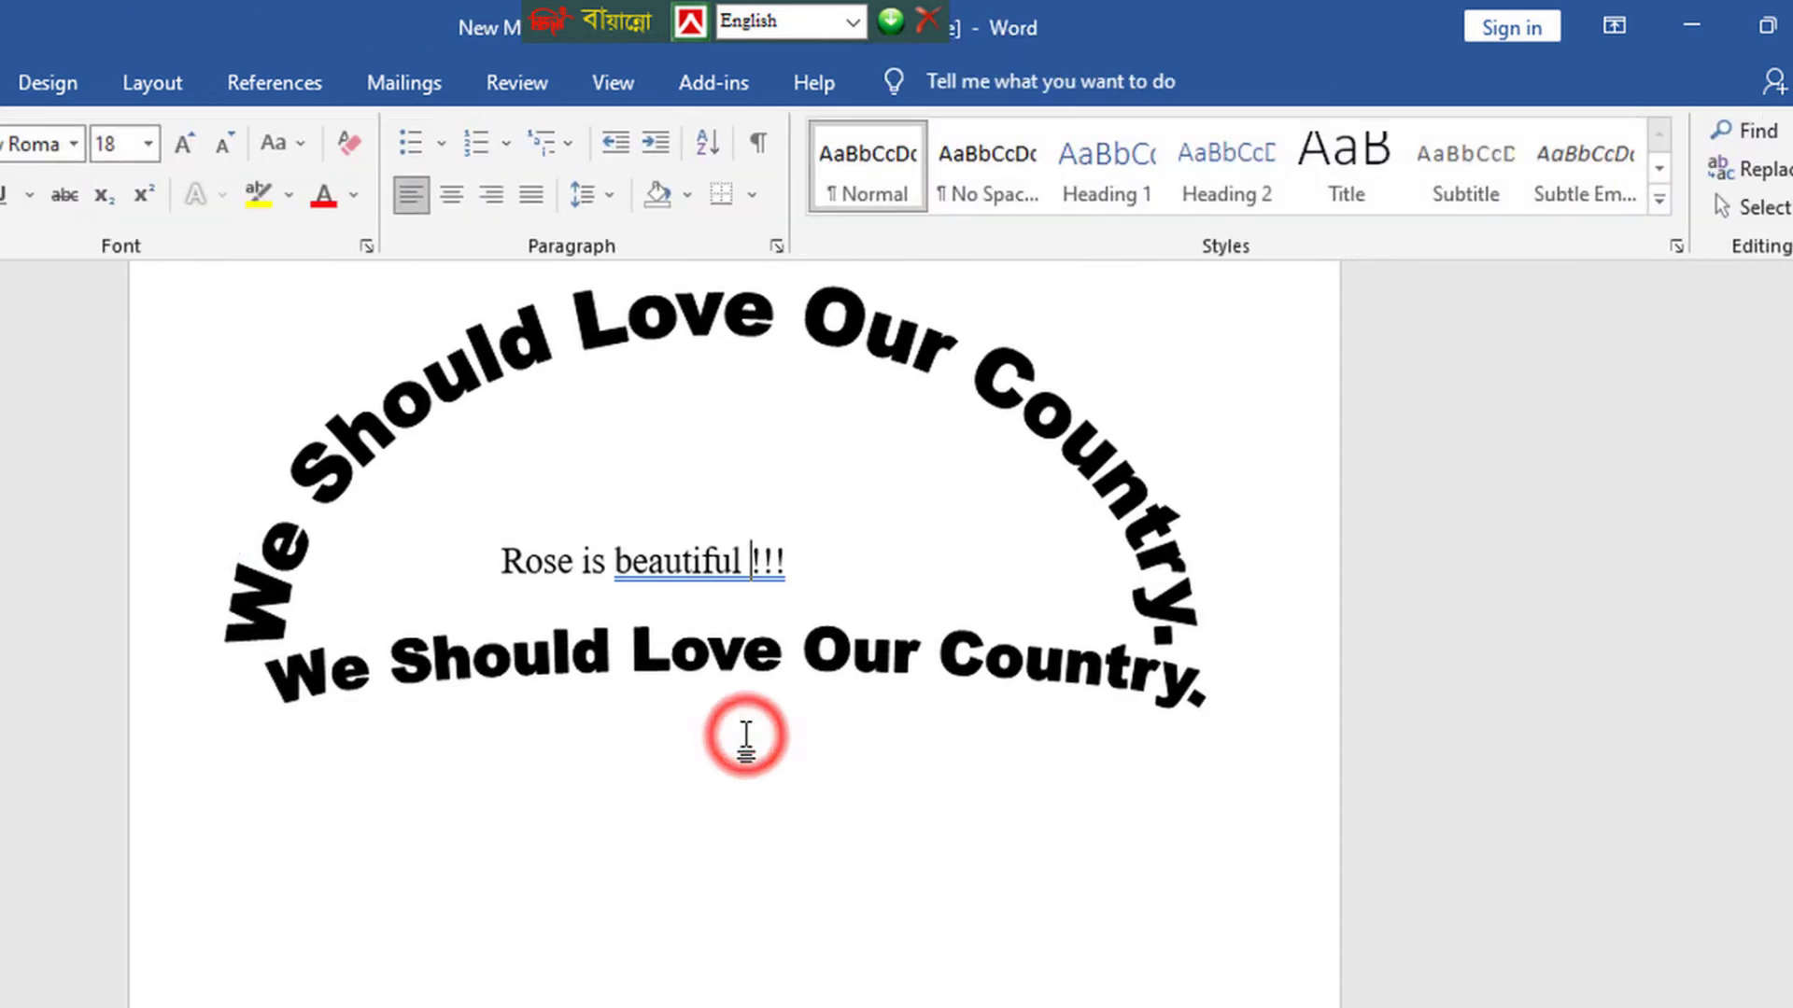
click(754, 655)
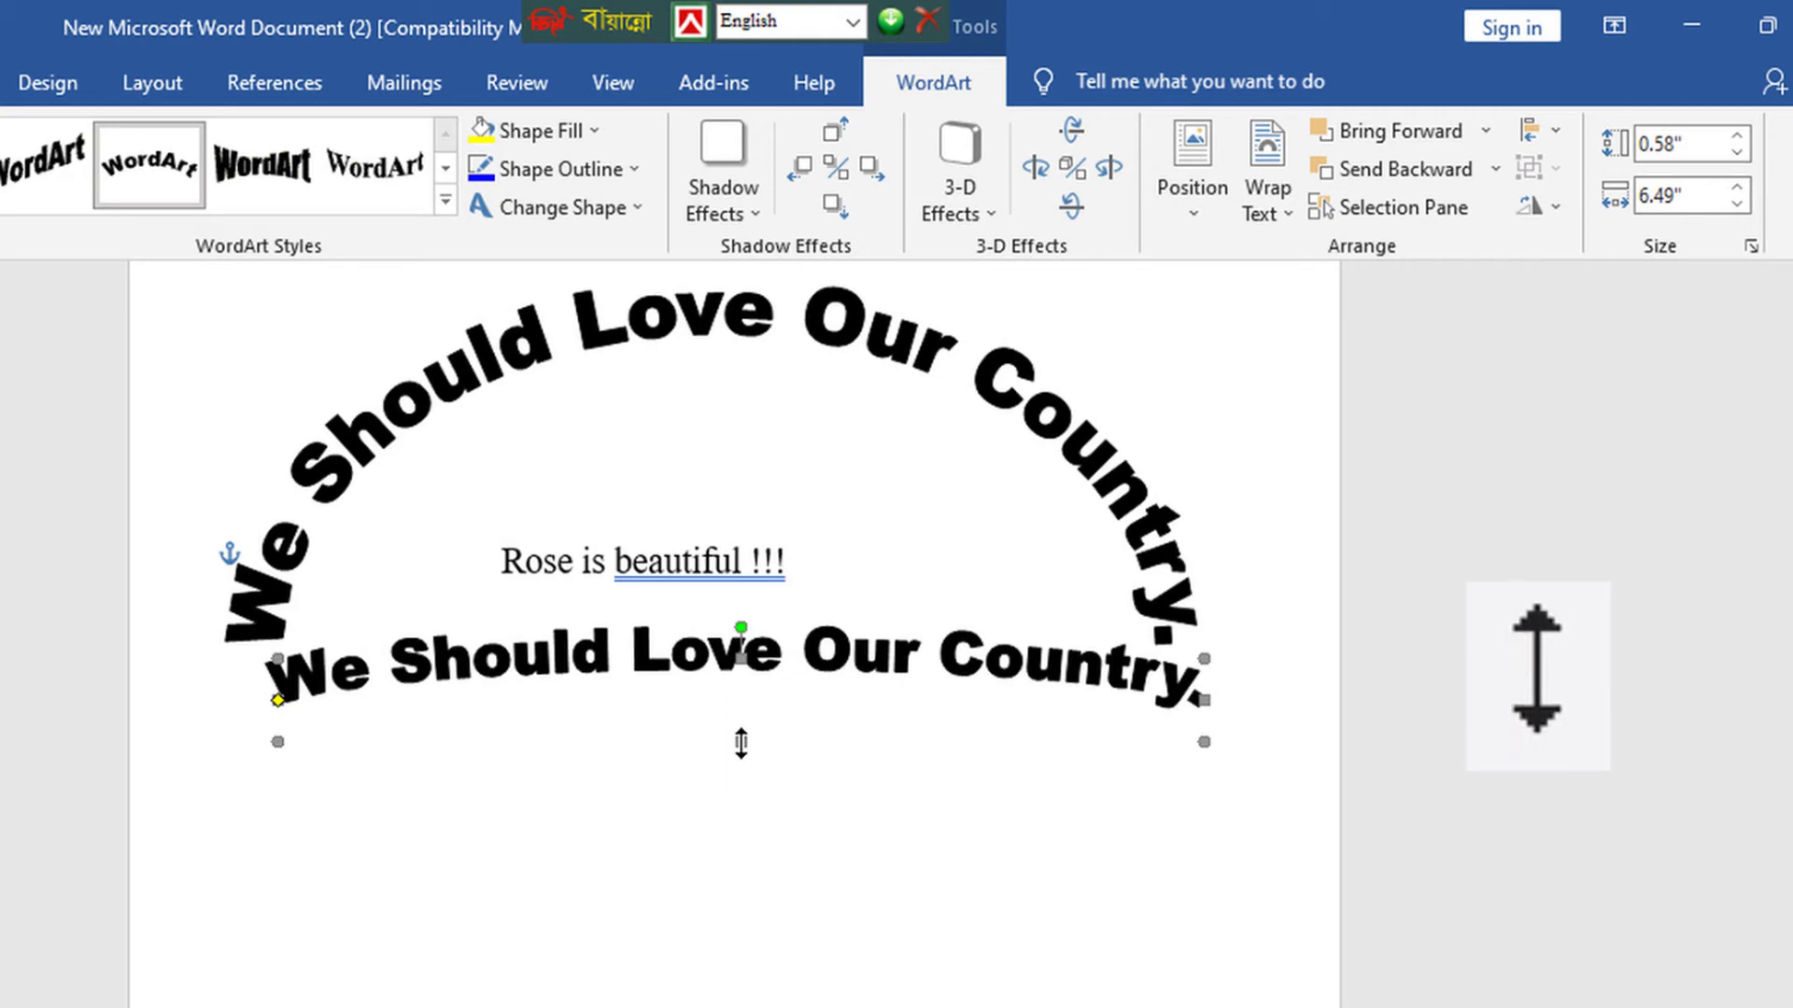
drag(741, 744, 768, 922)
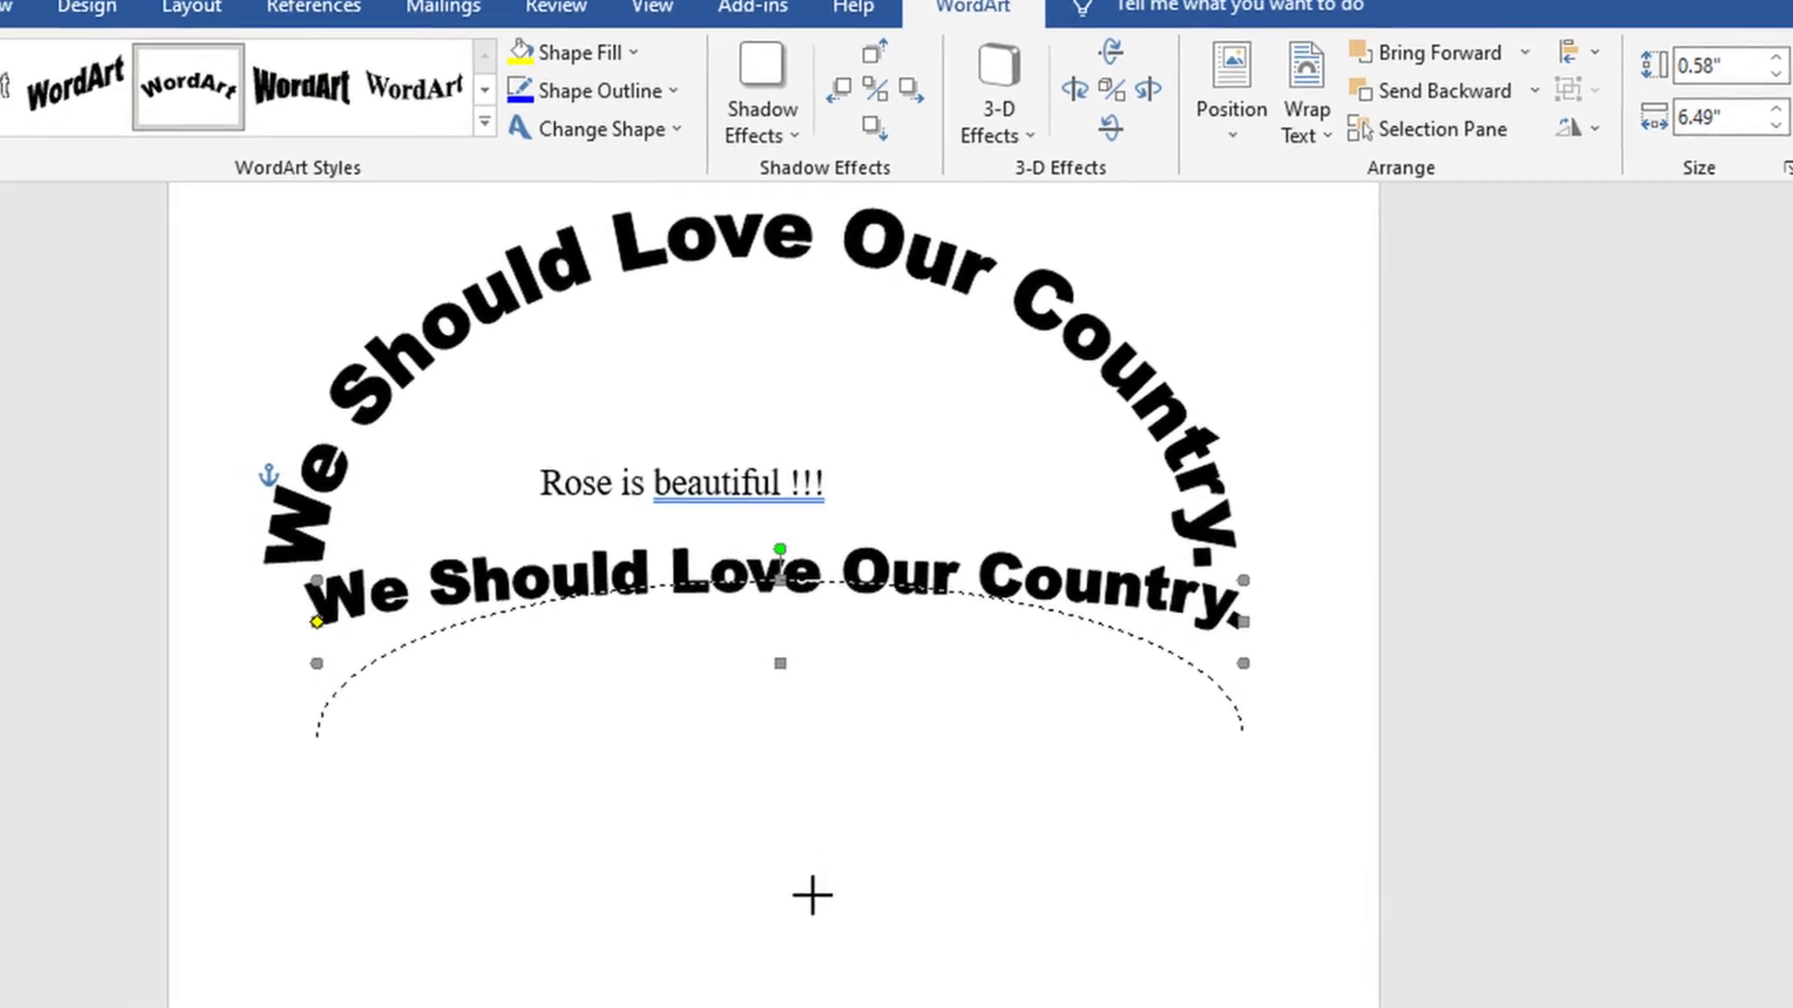
drag(768, 921, 773, 988)
drag(863, 808, 846, 873)
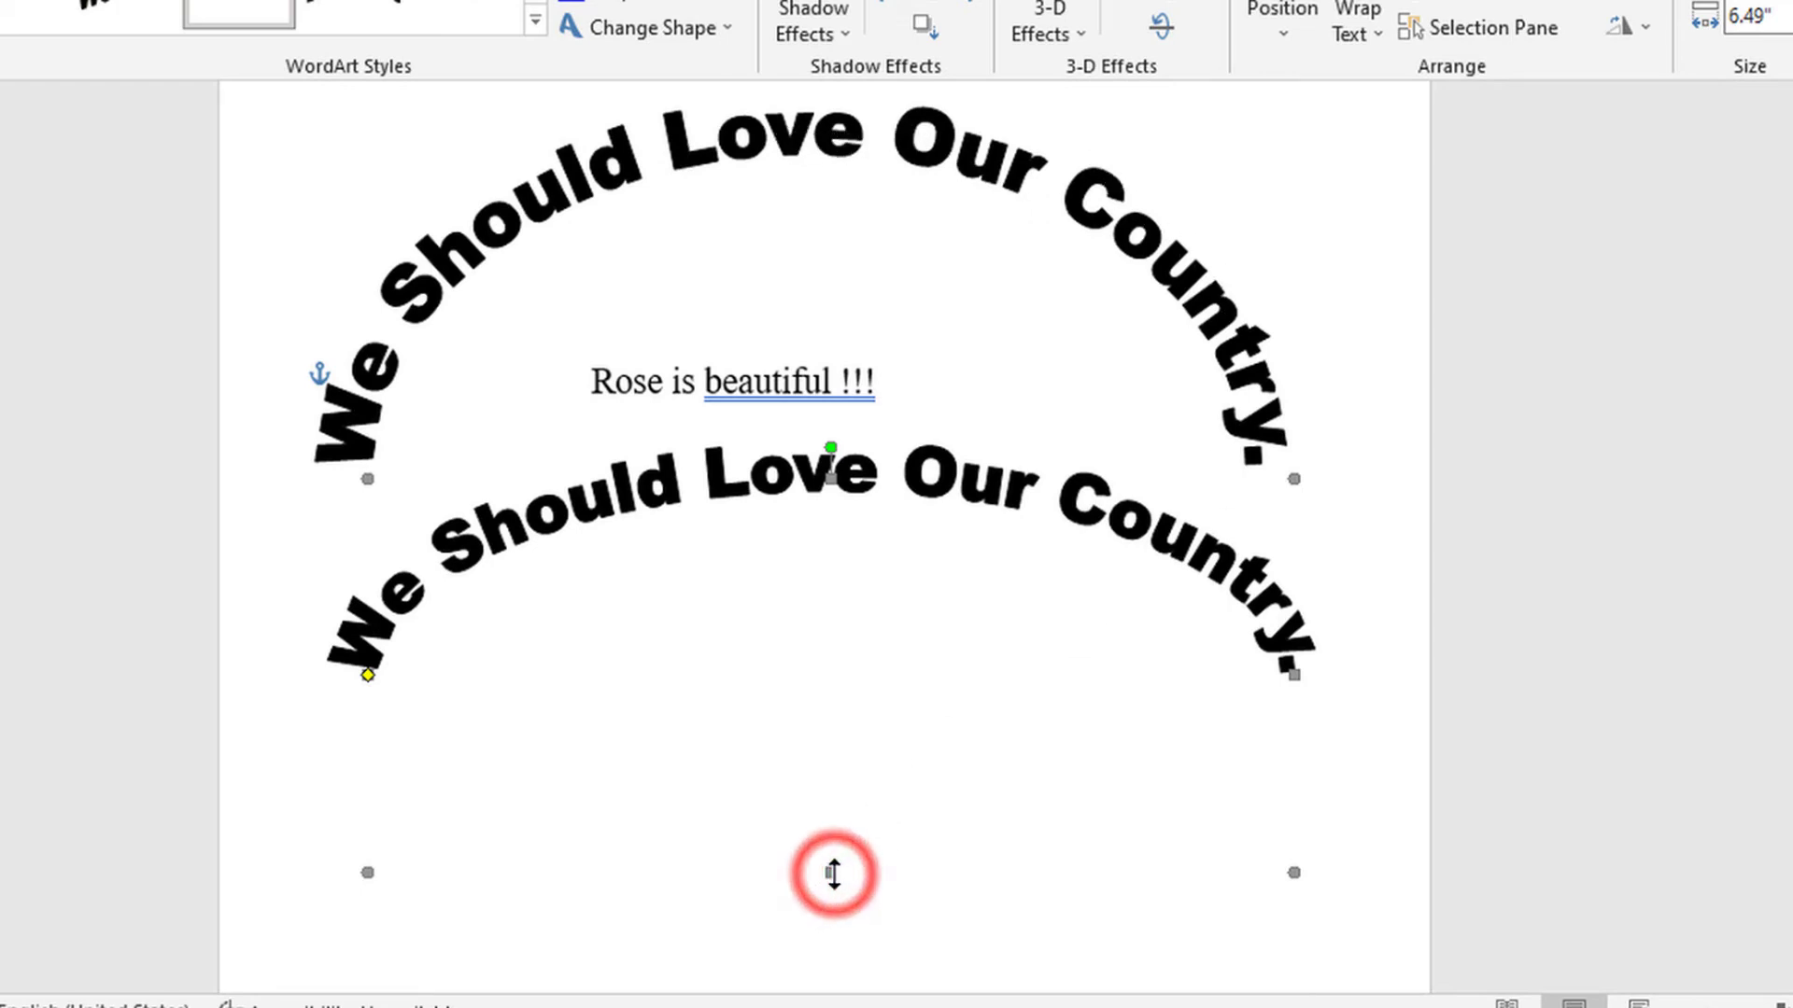
drag(834, 874, 836, 990)
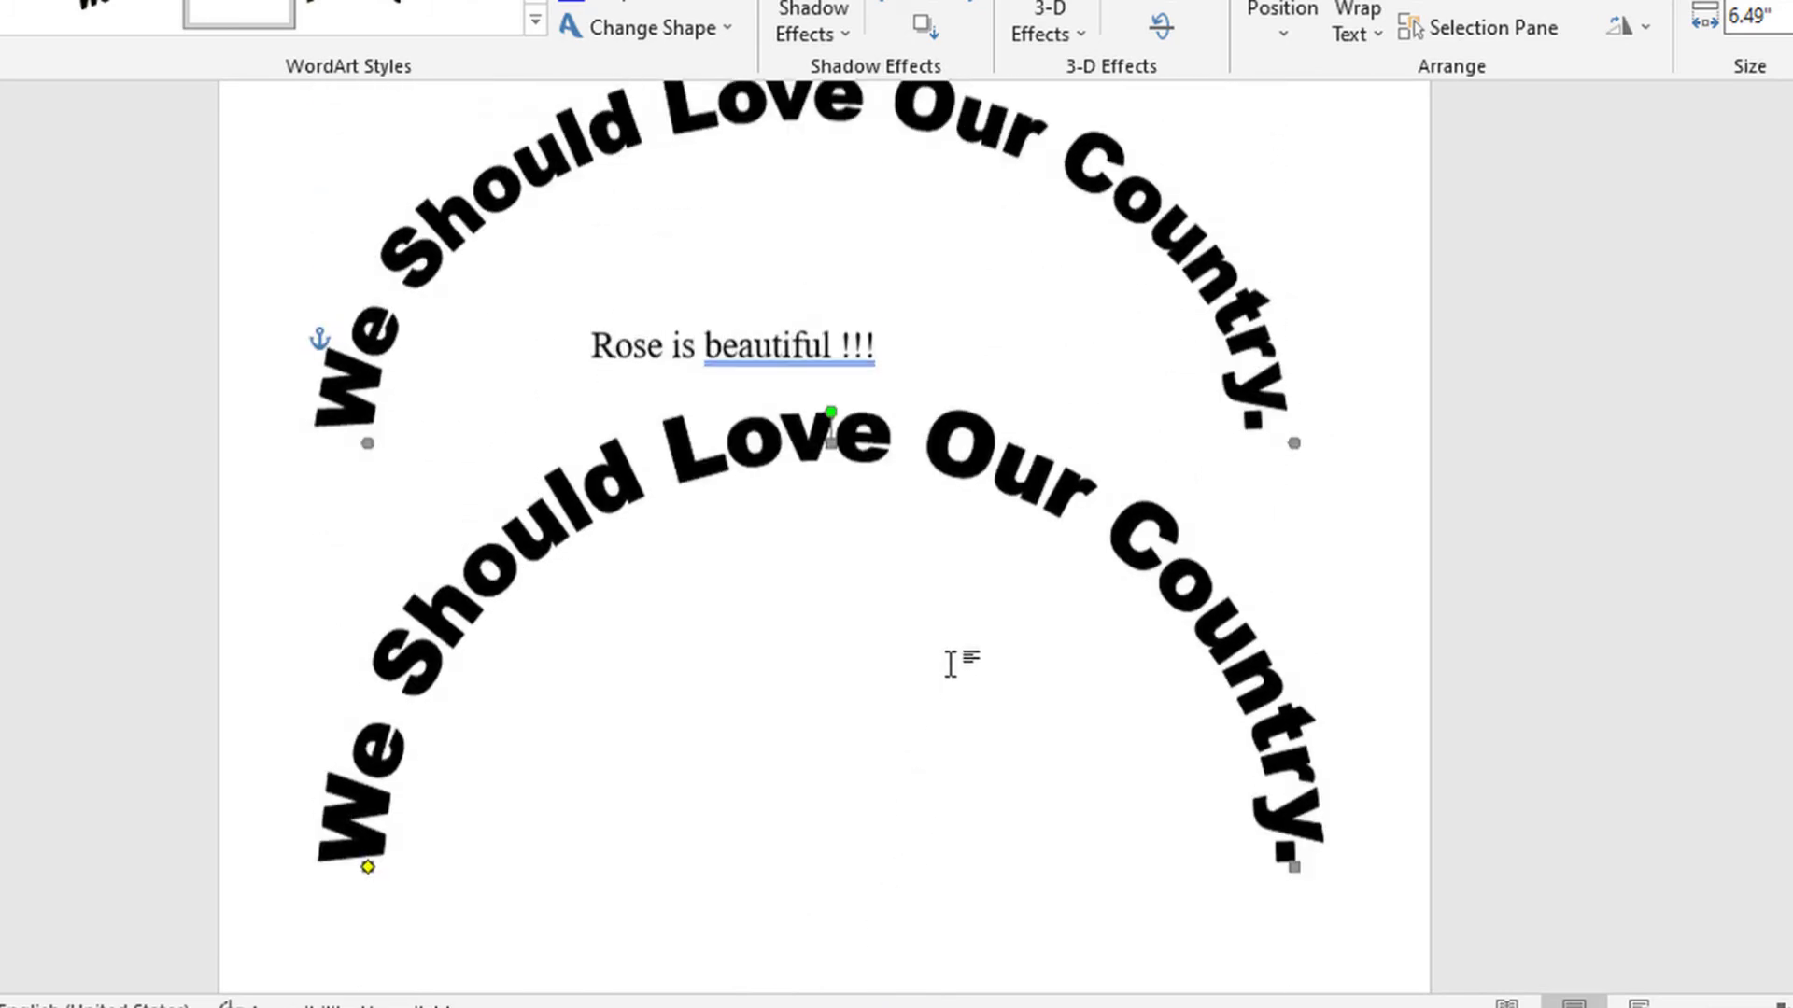
- Fine-tune the lower WordArt's height so it measures 5.04" by 6.49"
scroll(888, 848, down, 2)
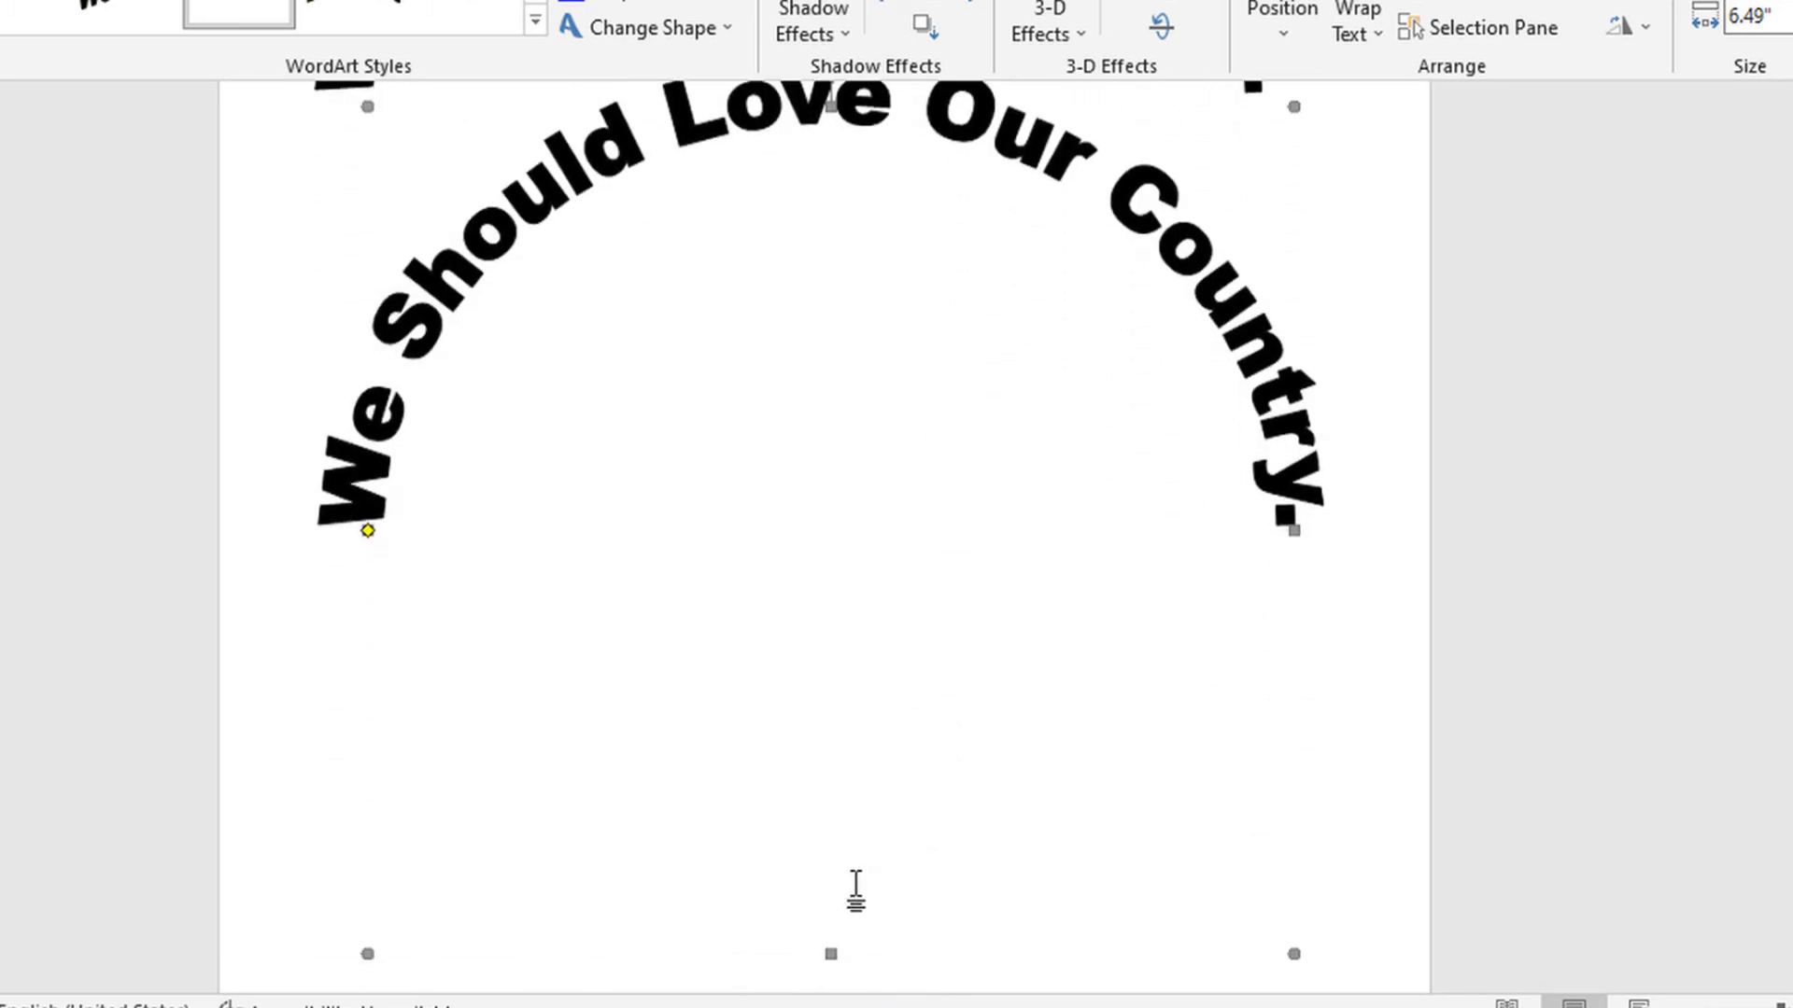
drag(834, 950, 841, 849)
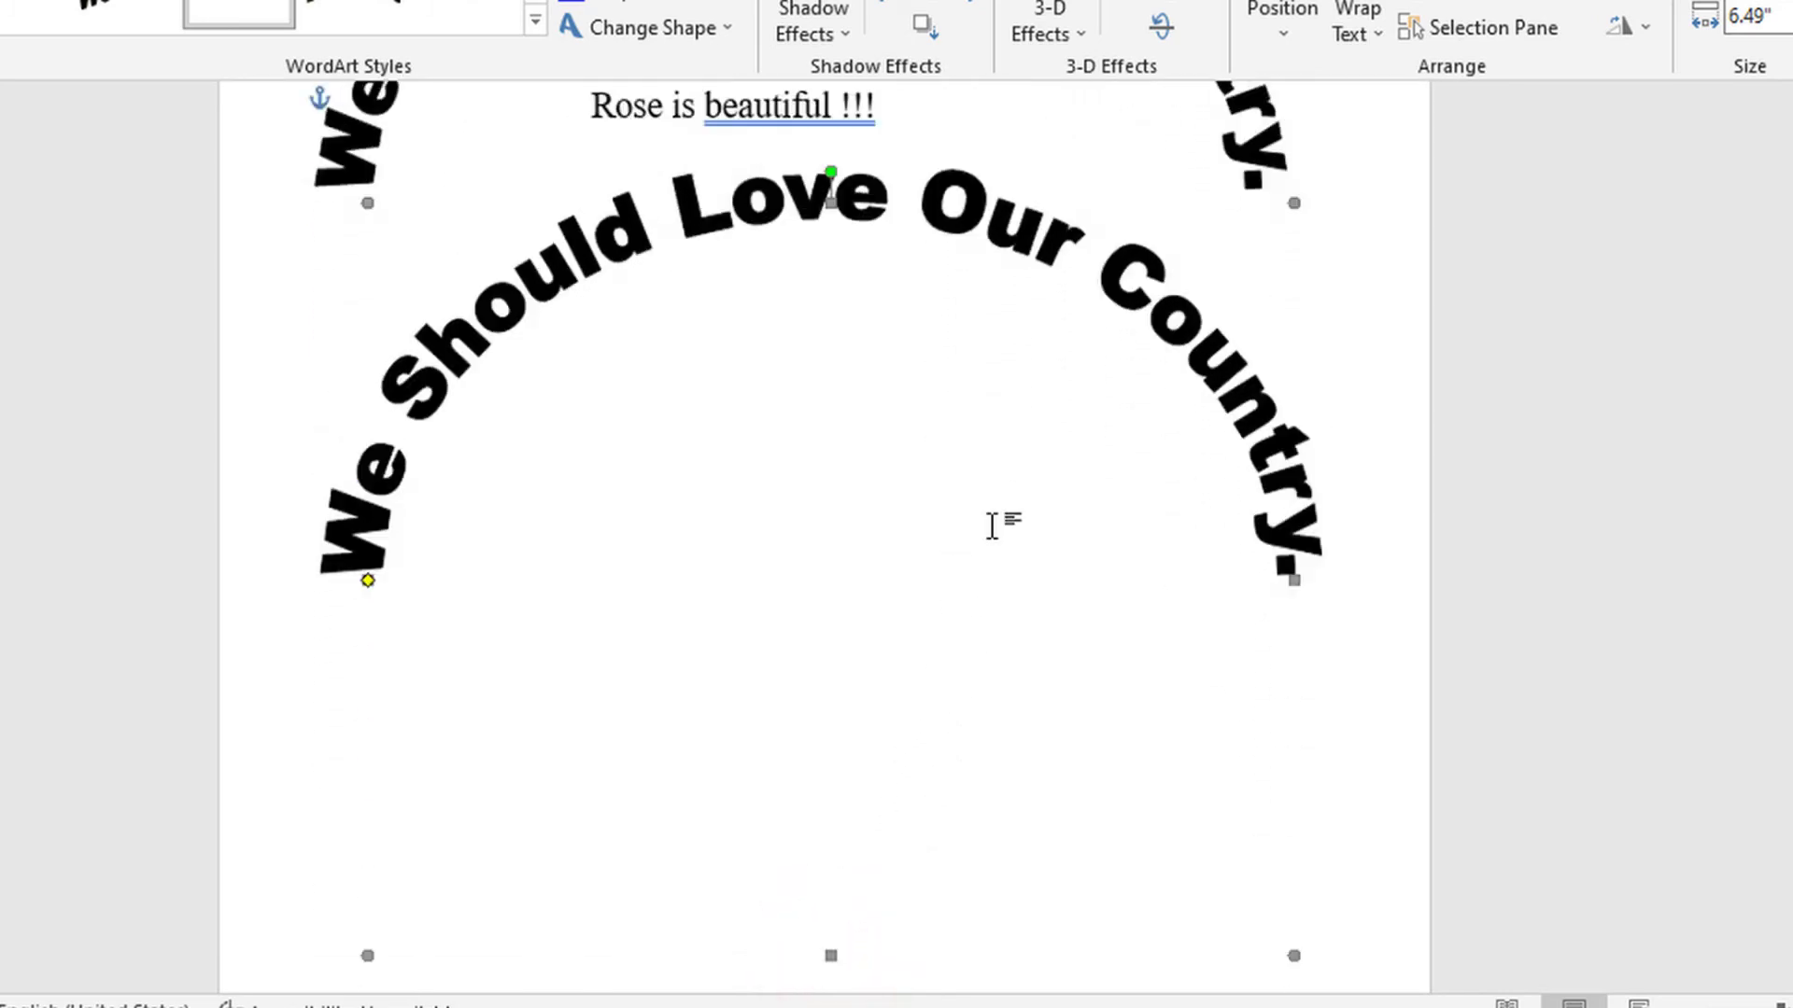
scroll(857, 896, down, 2)
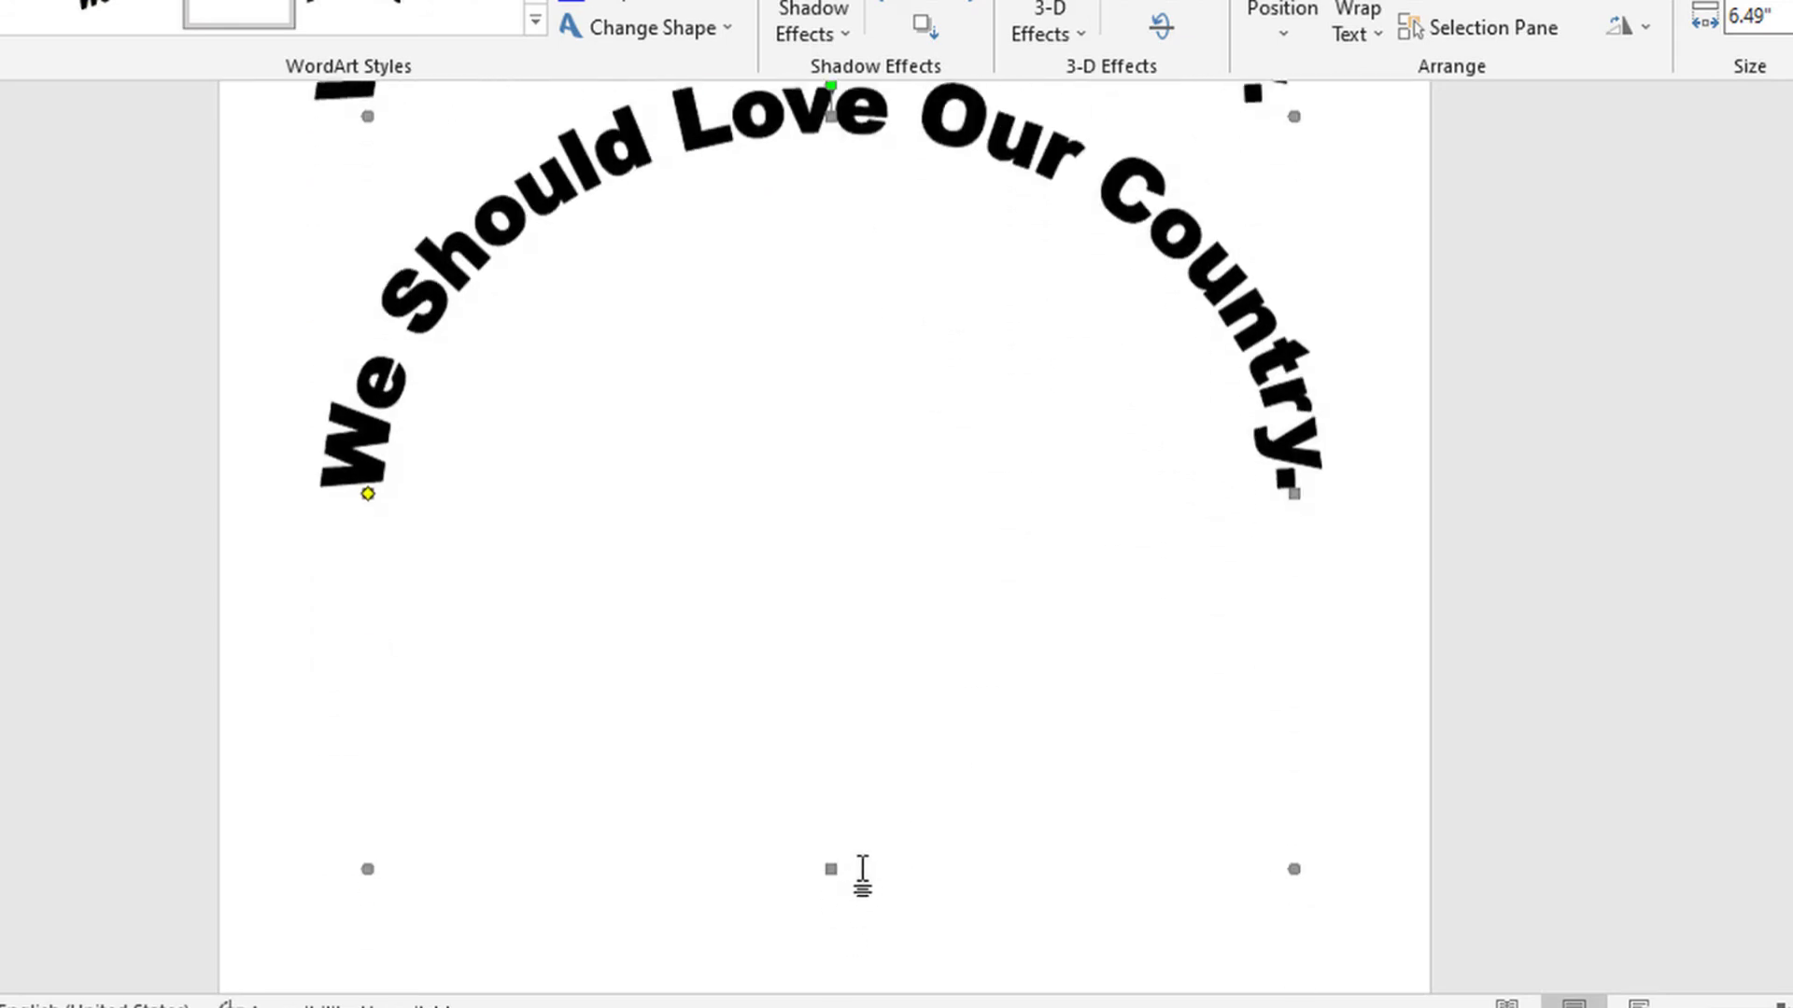
drag(834, 848, 832, 835)
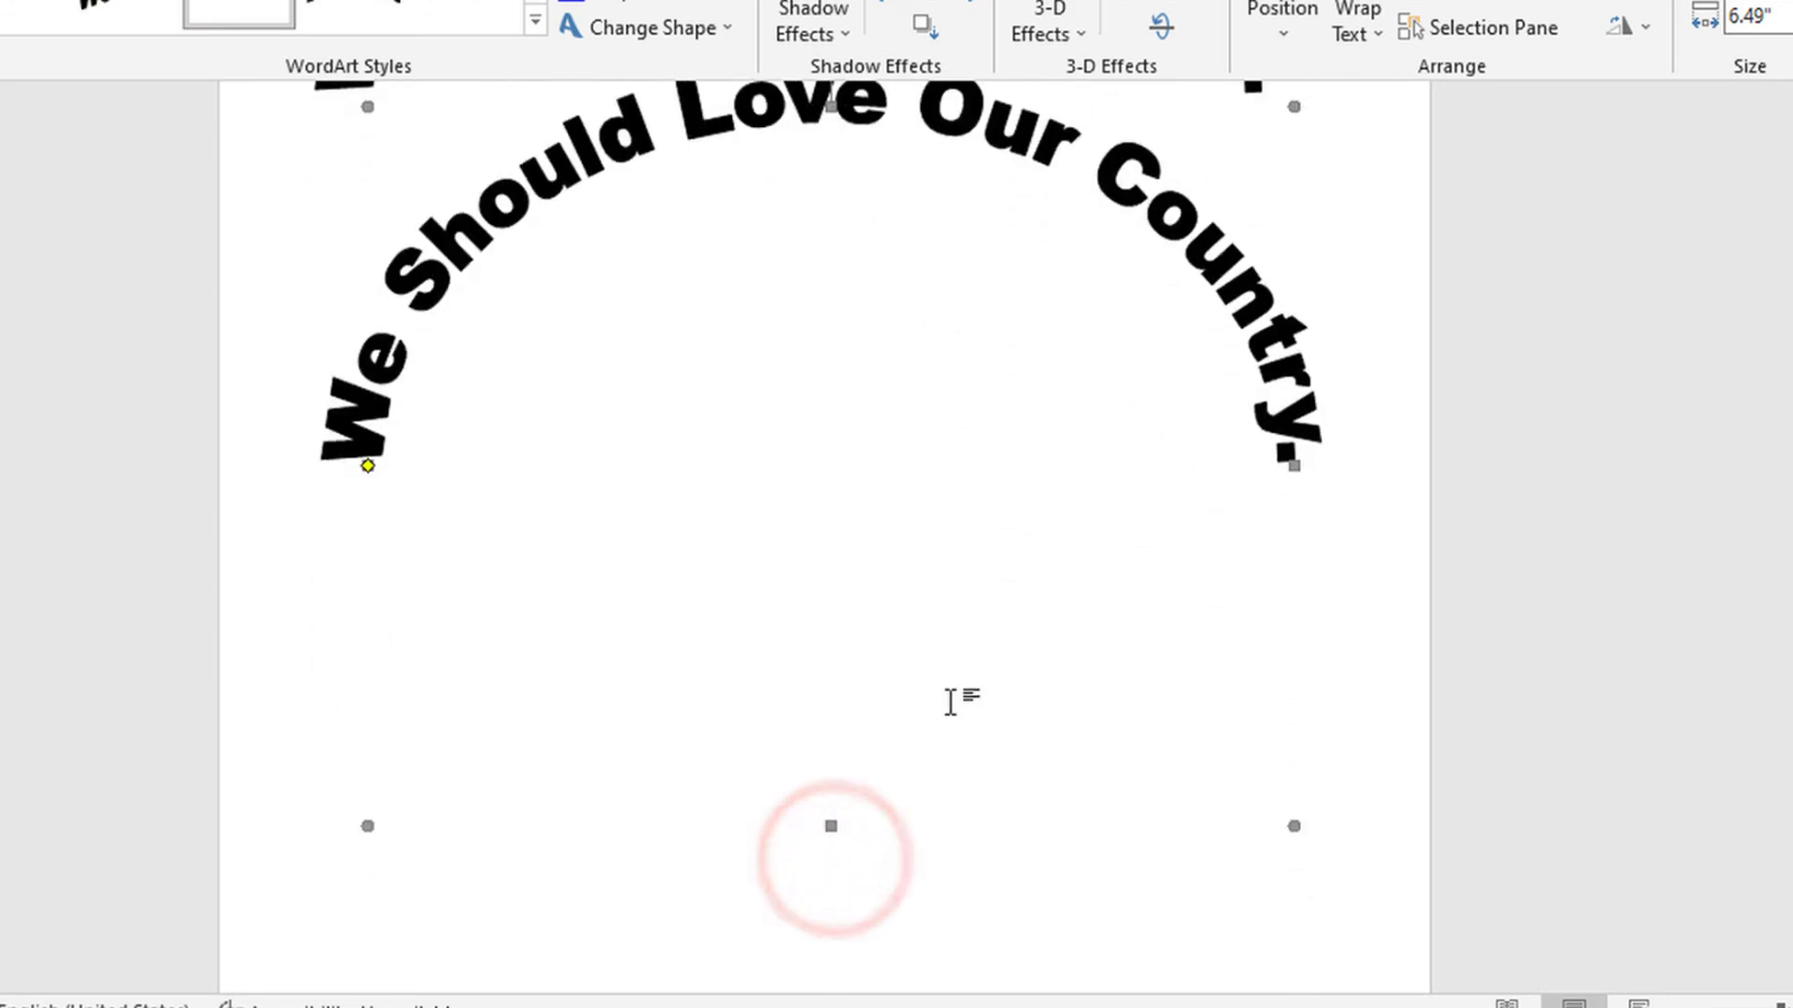
scroll(895, 474, up, 1)
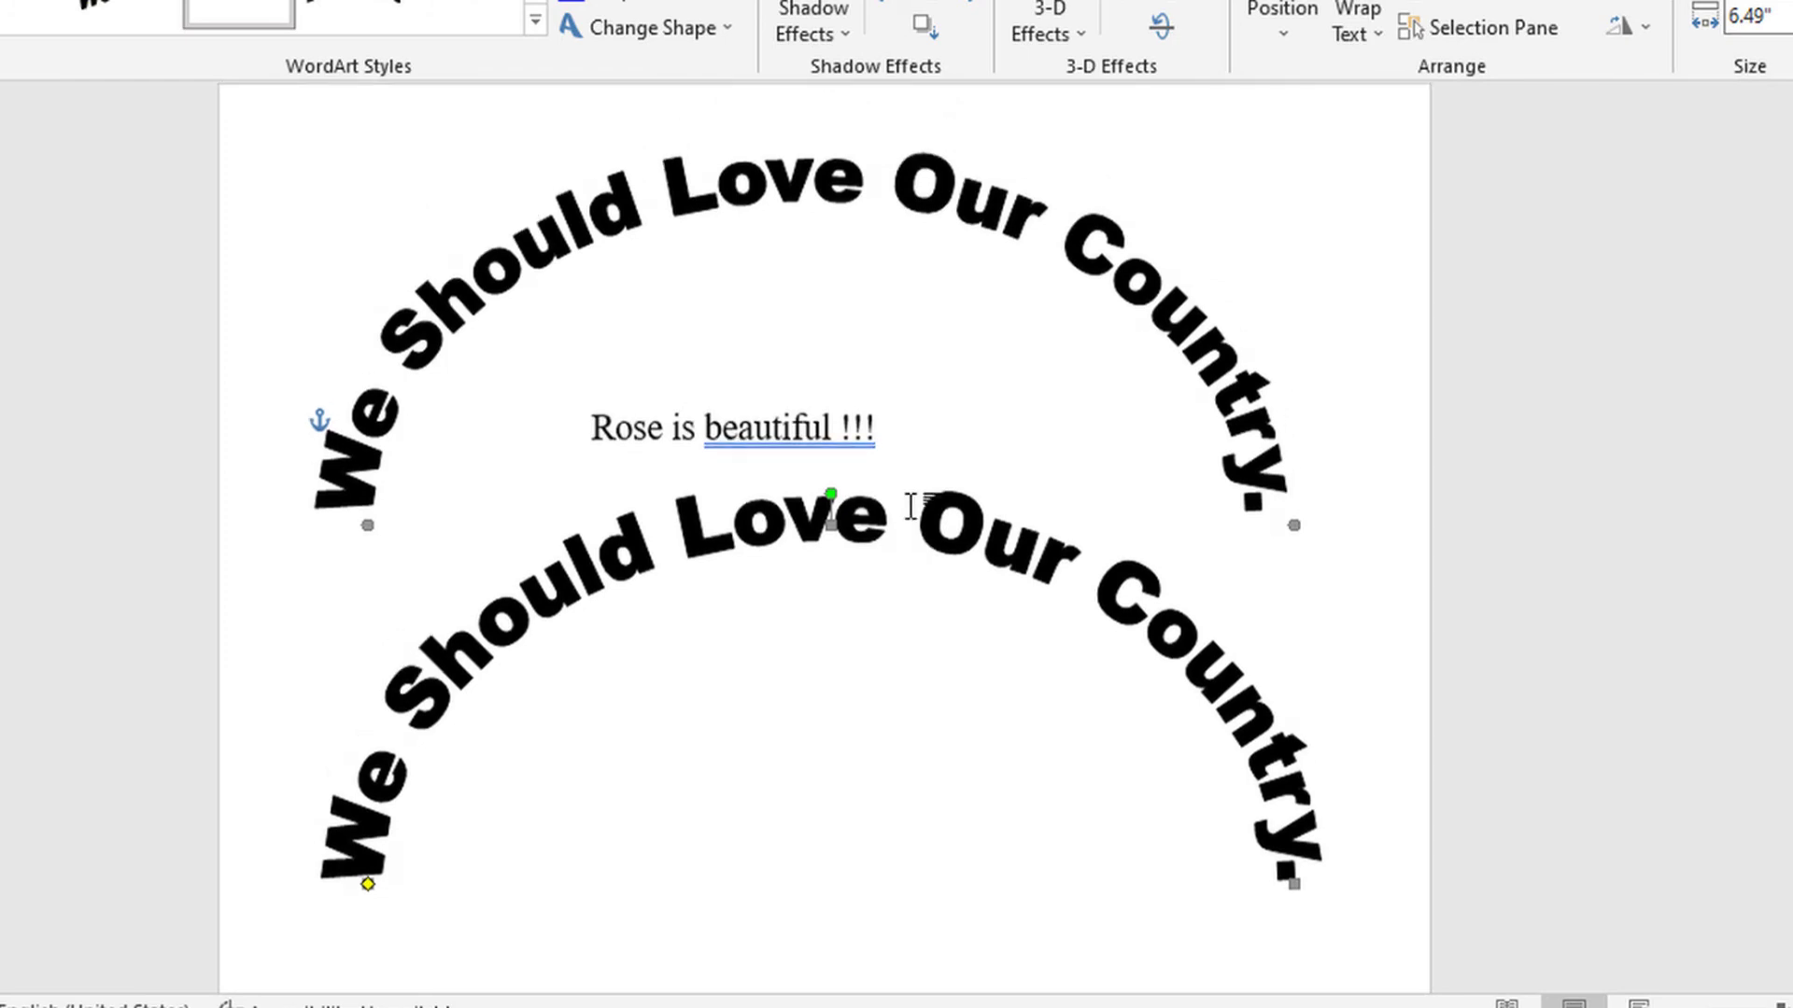
scroll(980, 504, up, 1)
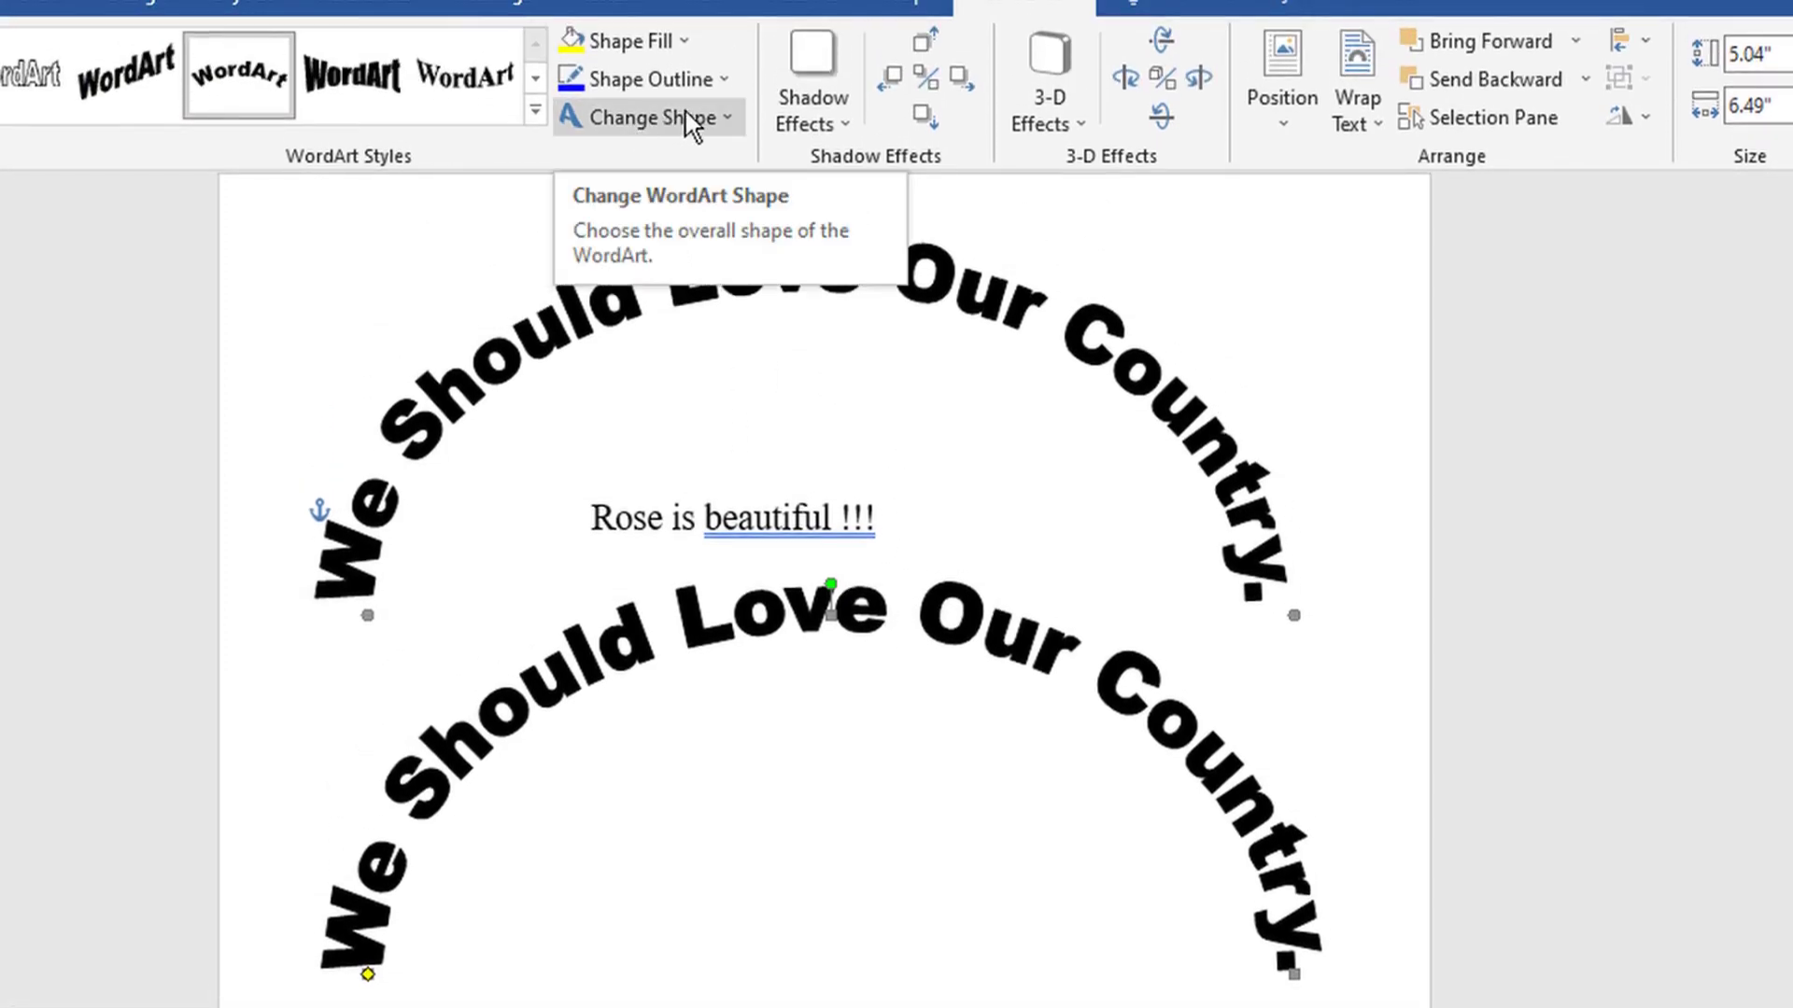
- Give the lower WordArt the Arch Up follow-path shape, then place the cursor beneath it
click(724, 120)
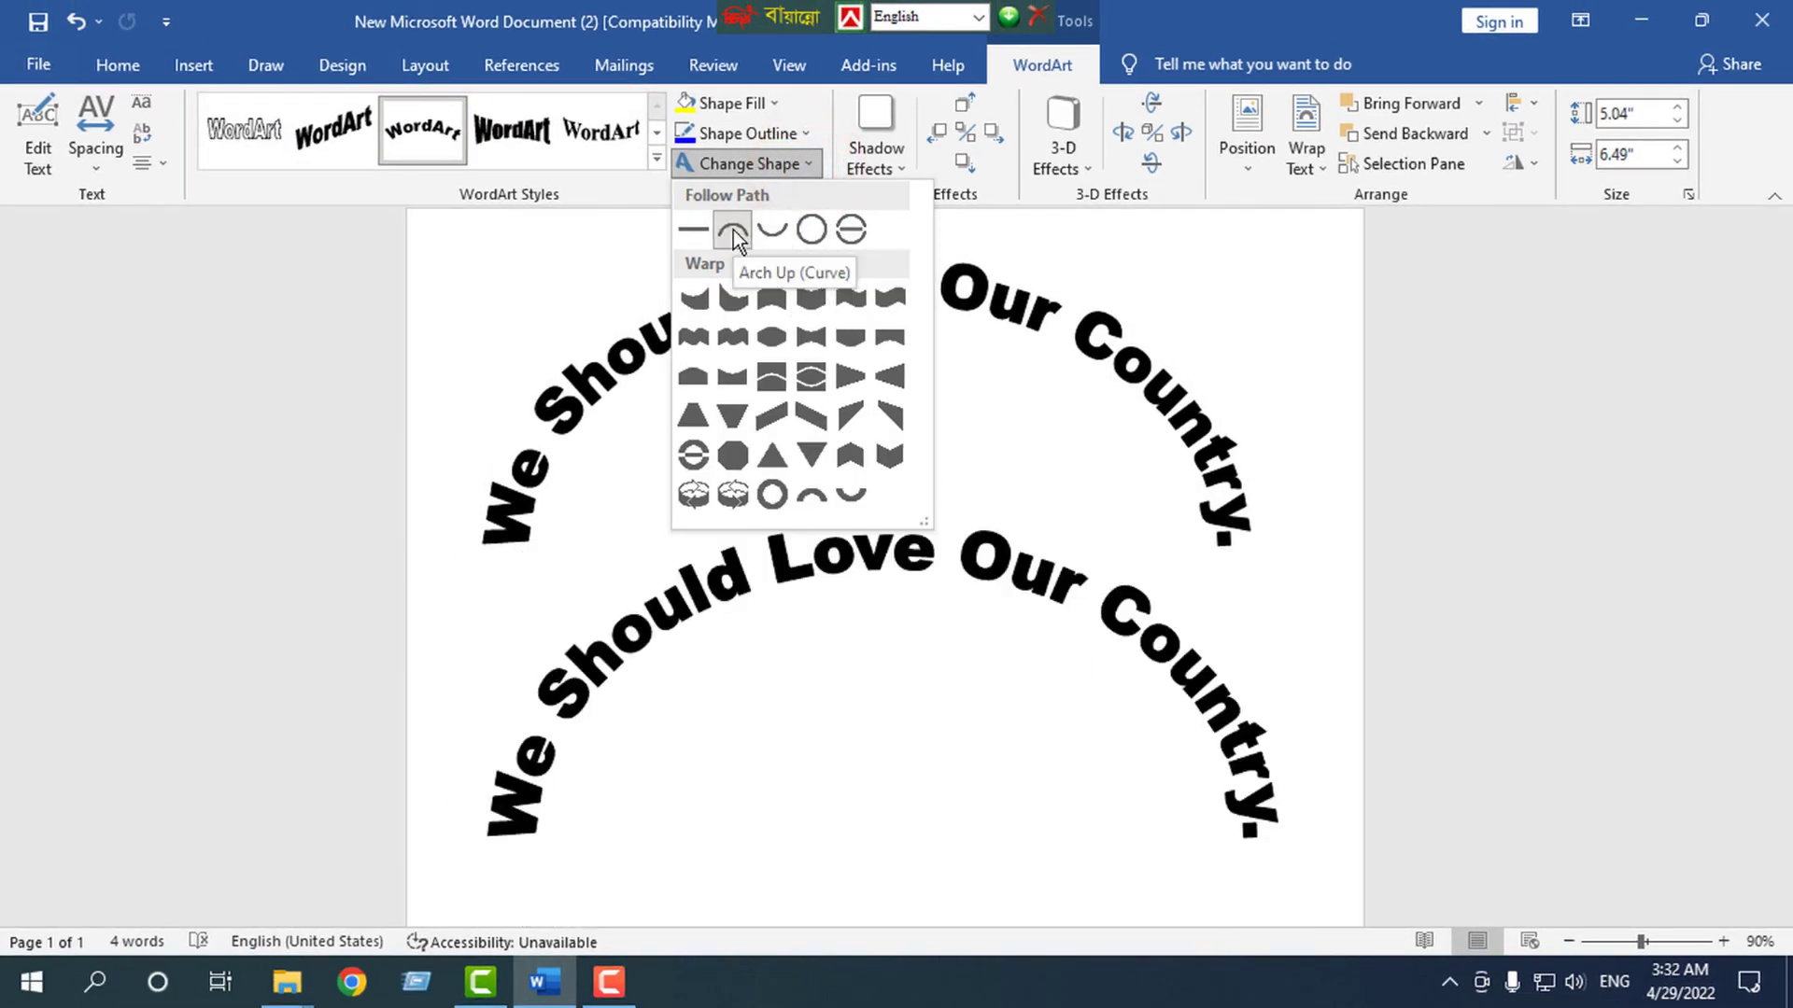
click(732, 230)
scroll(943, 593, down, 1)
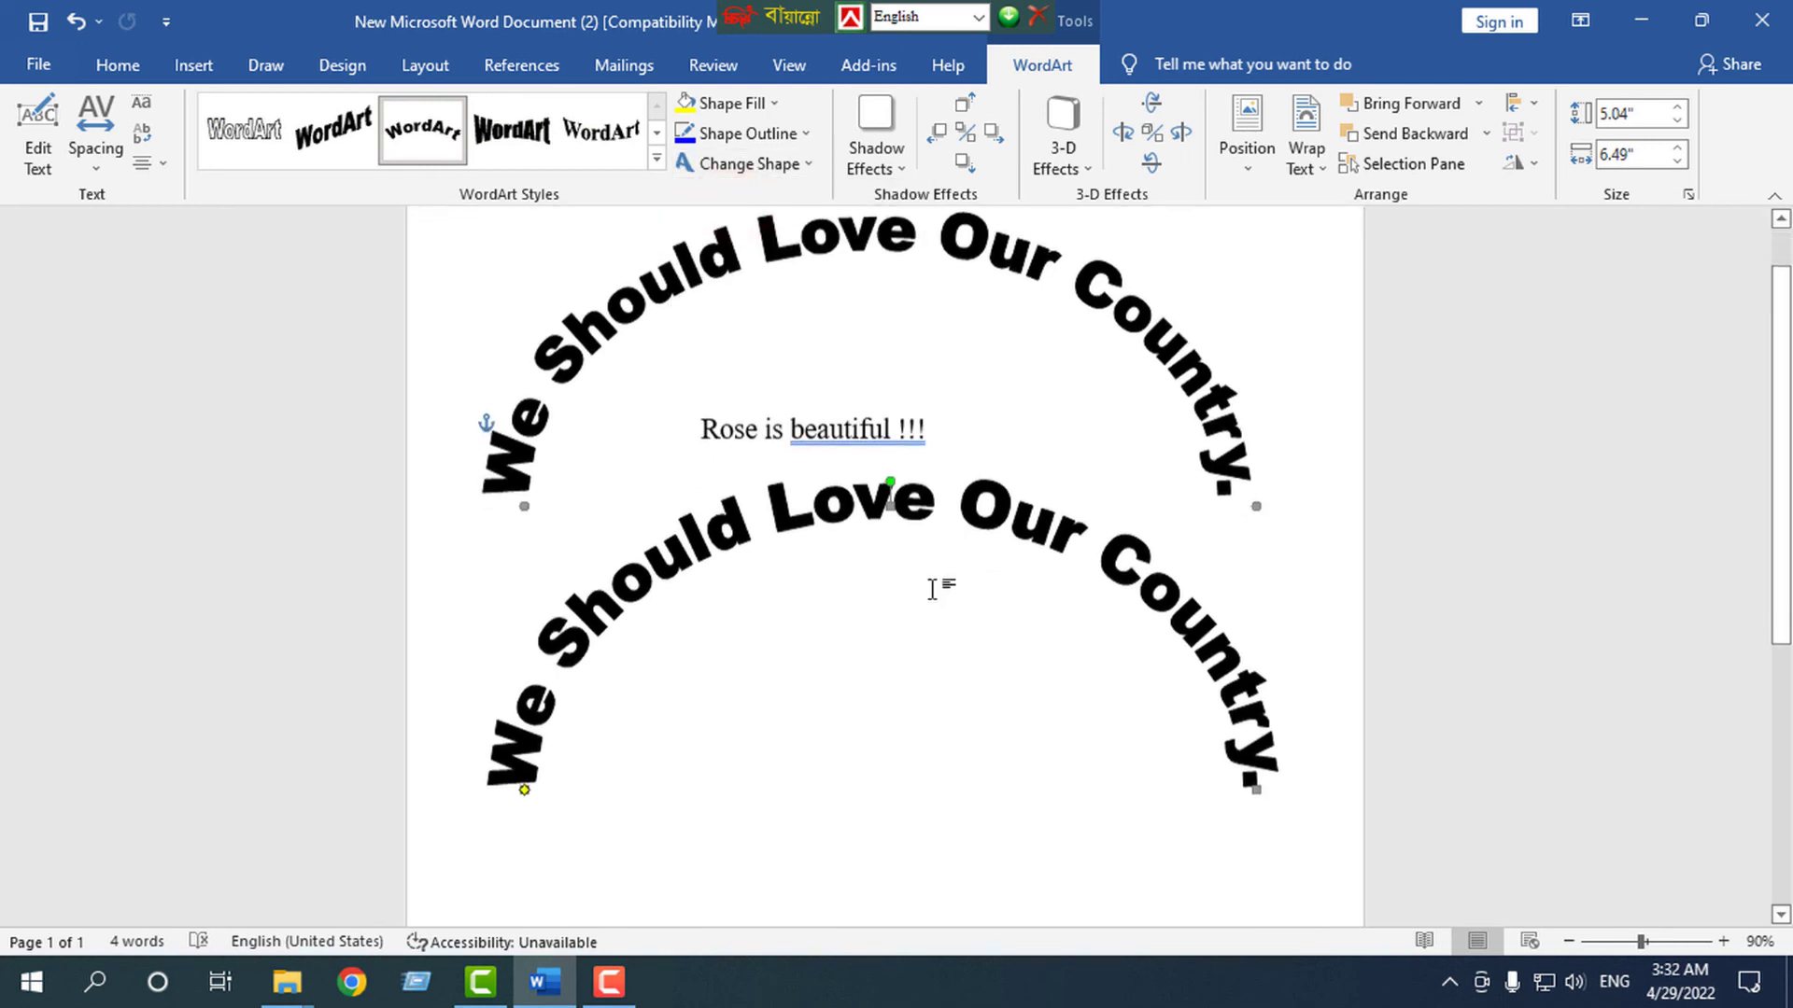
scroll(817, 607, down, 2)
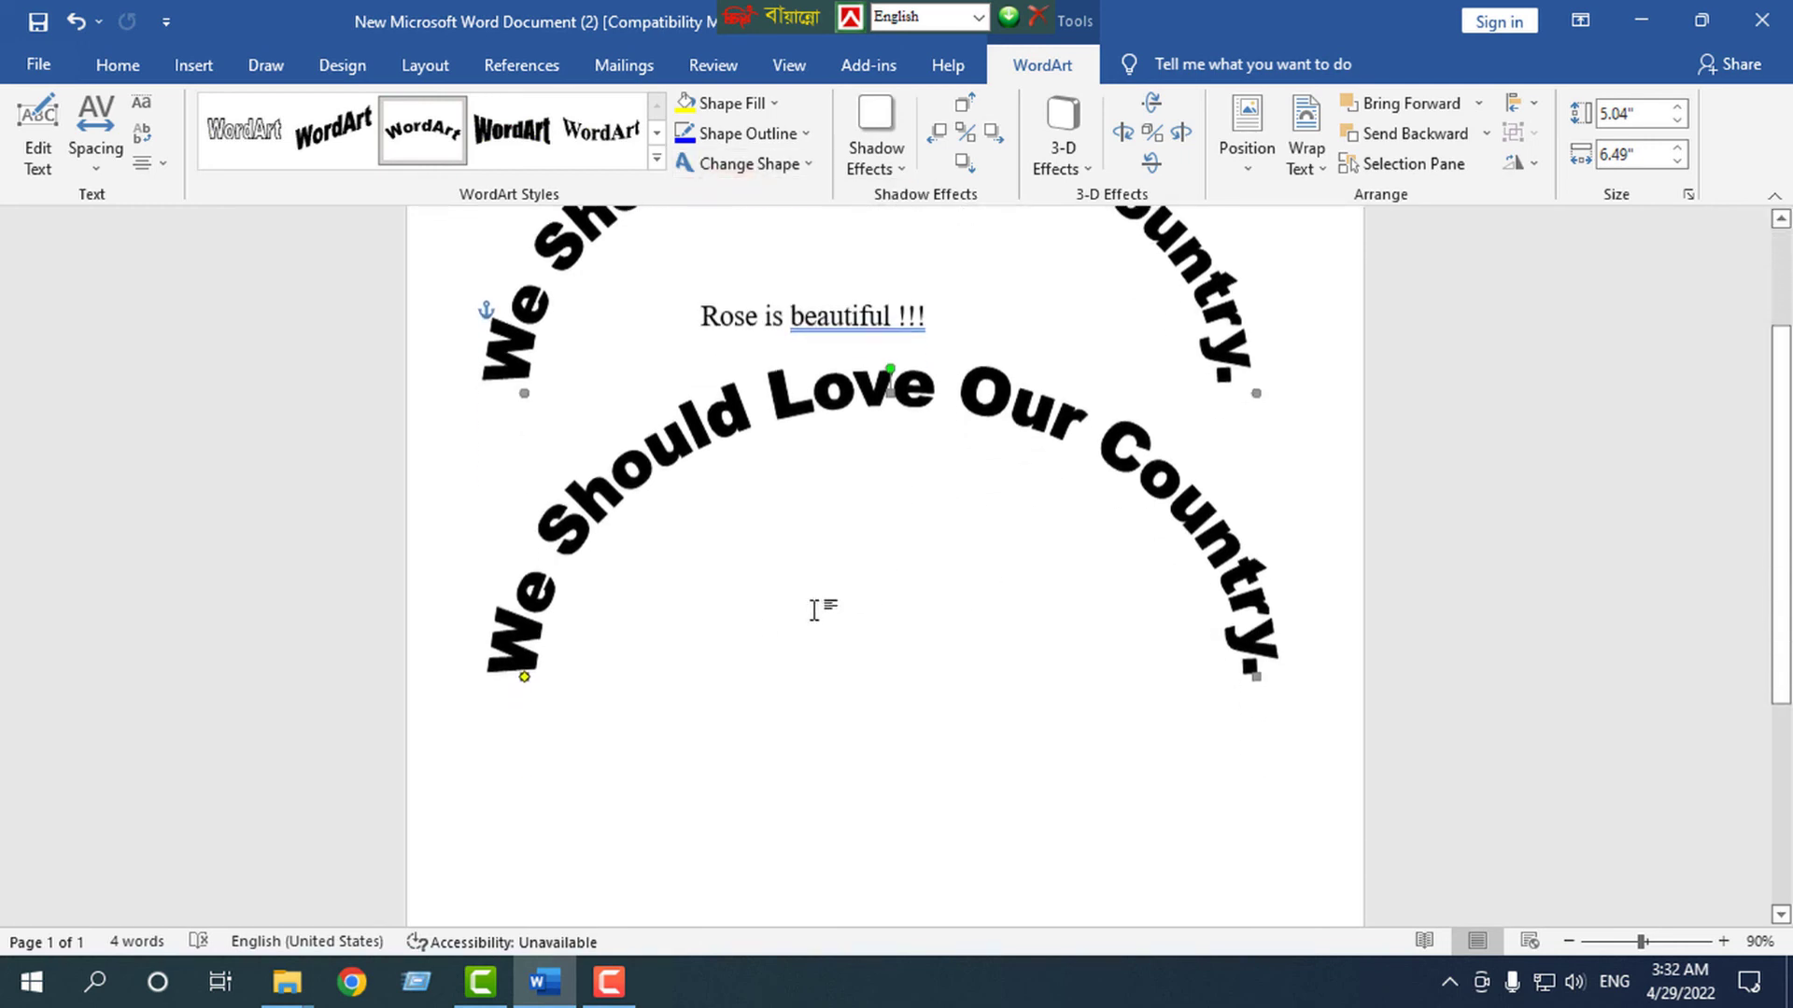
click(723, 572)
click(722, 571)
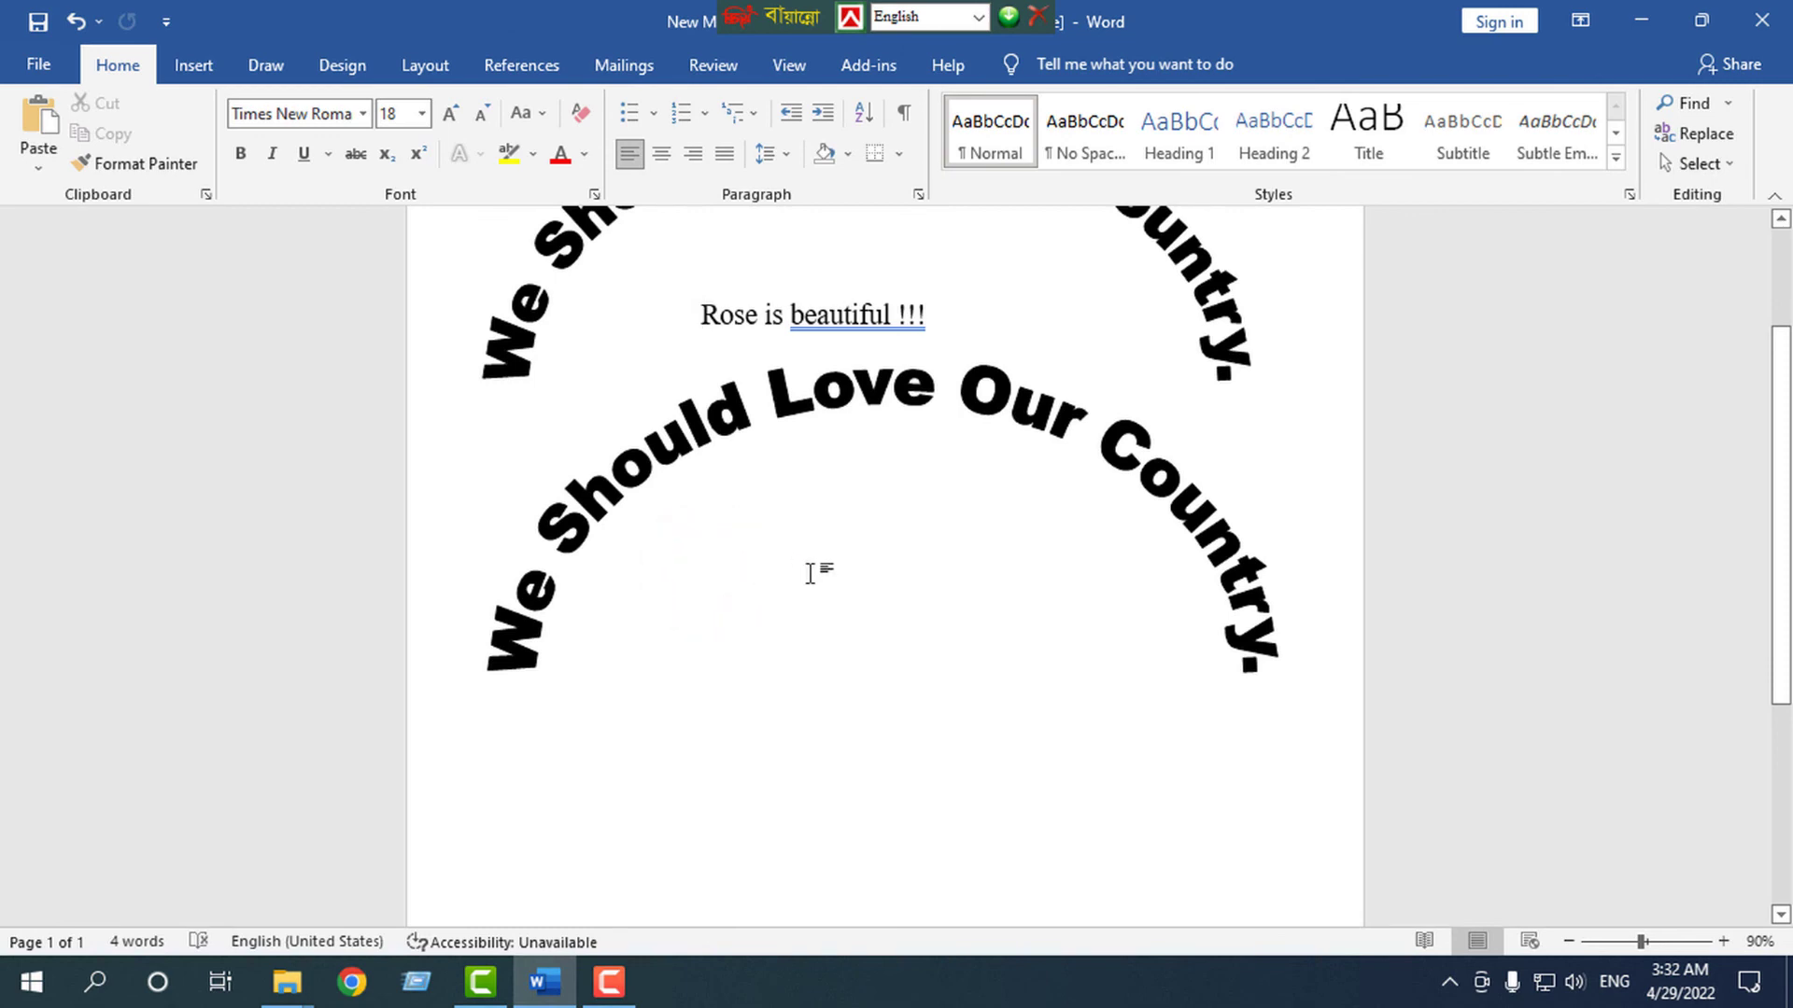
- Type 'Rose is beautiful !!!' in Times New Roman 18 pt beneath the lower arch
text(r)
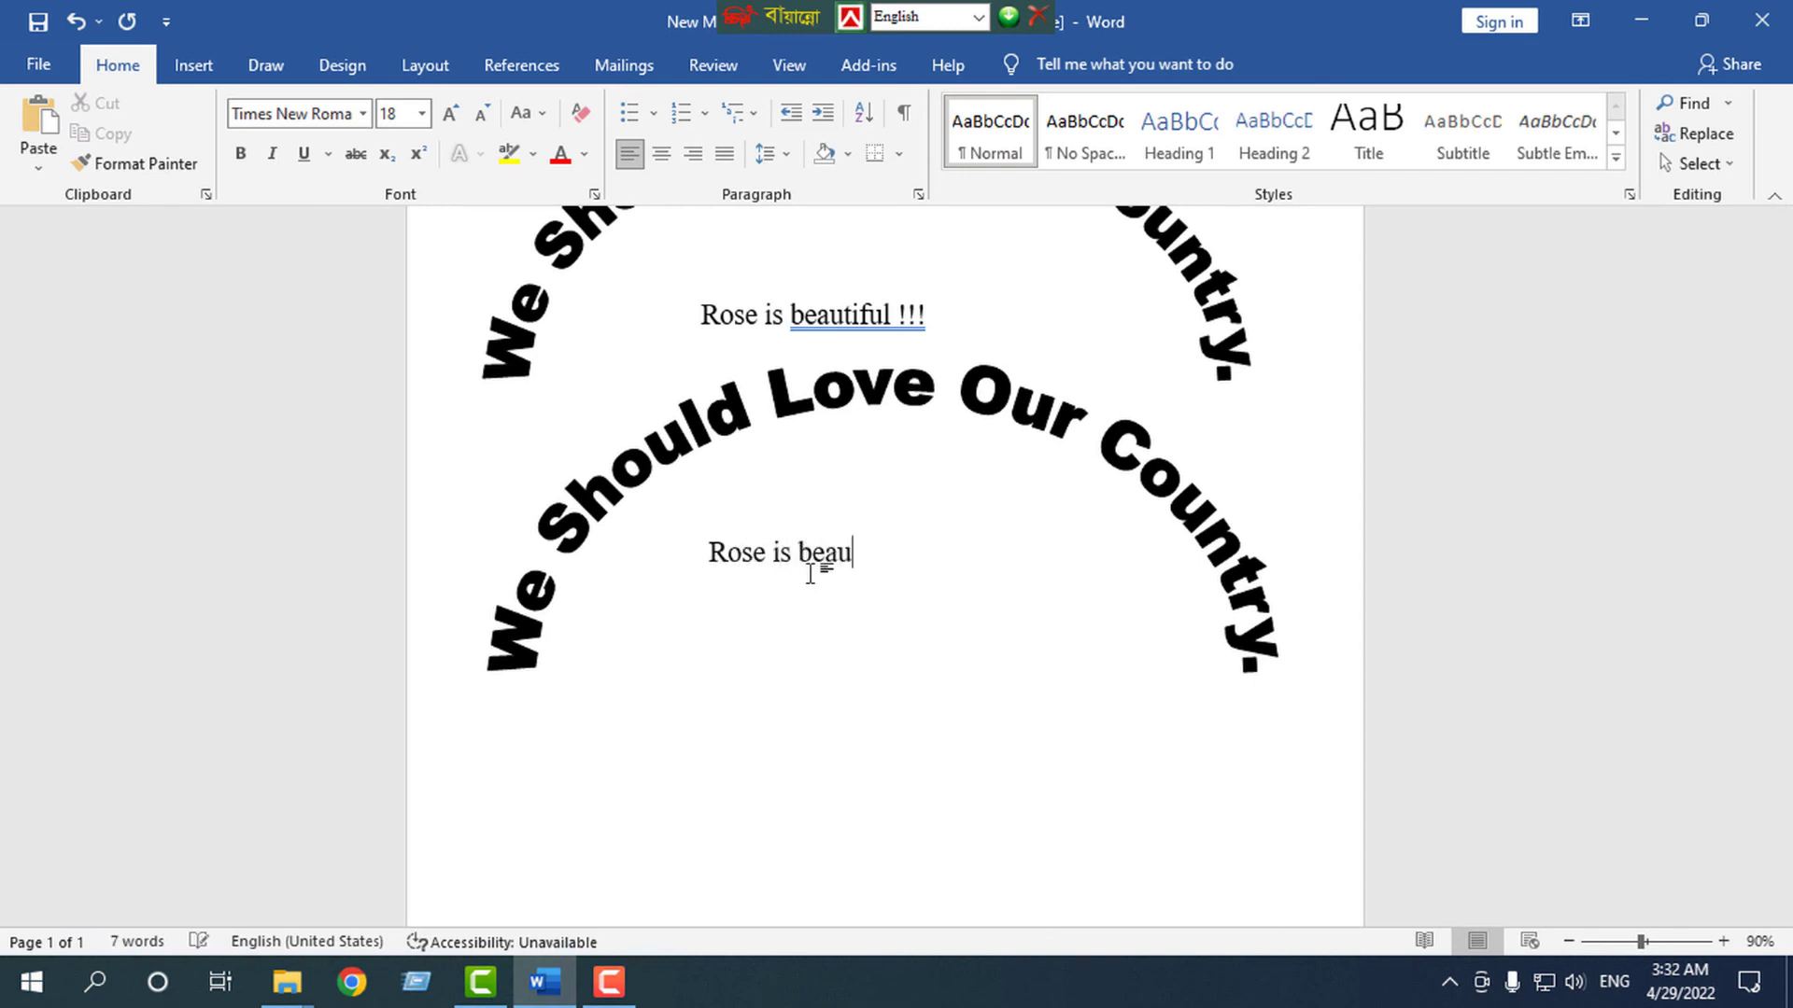
text(if)
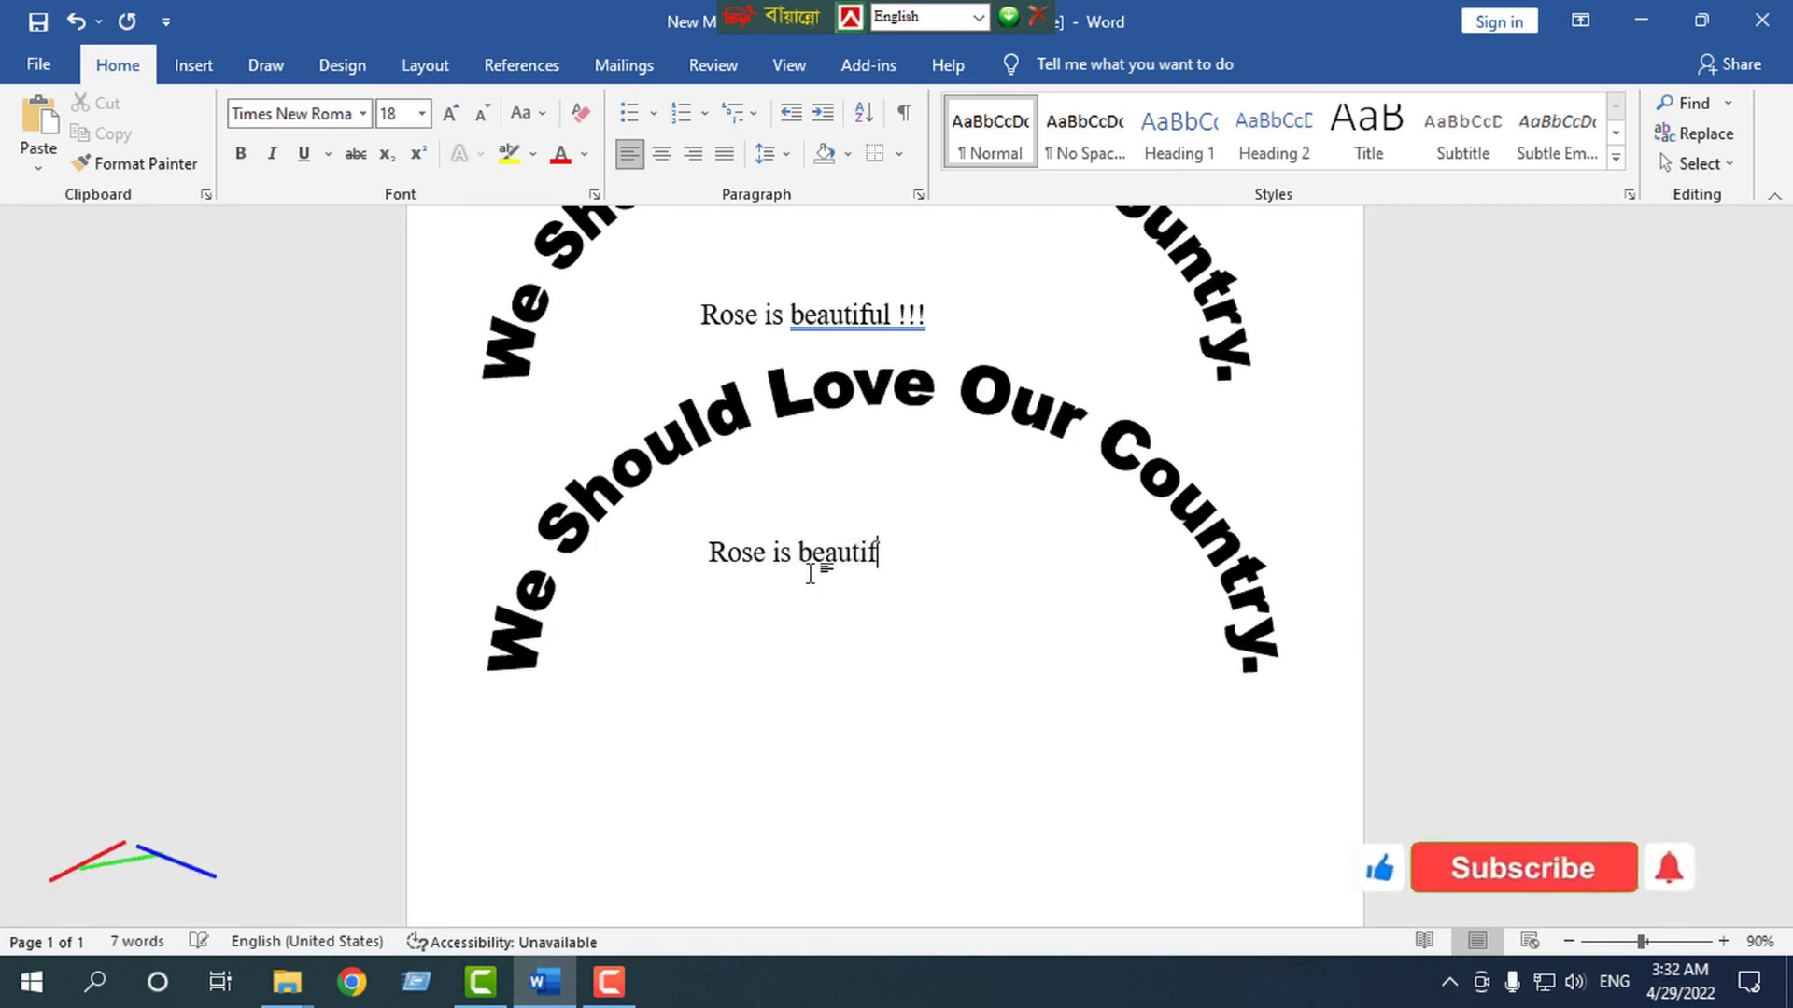
text(ul)
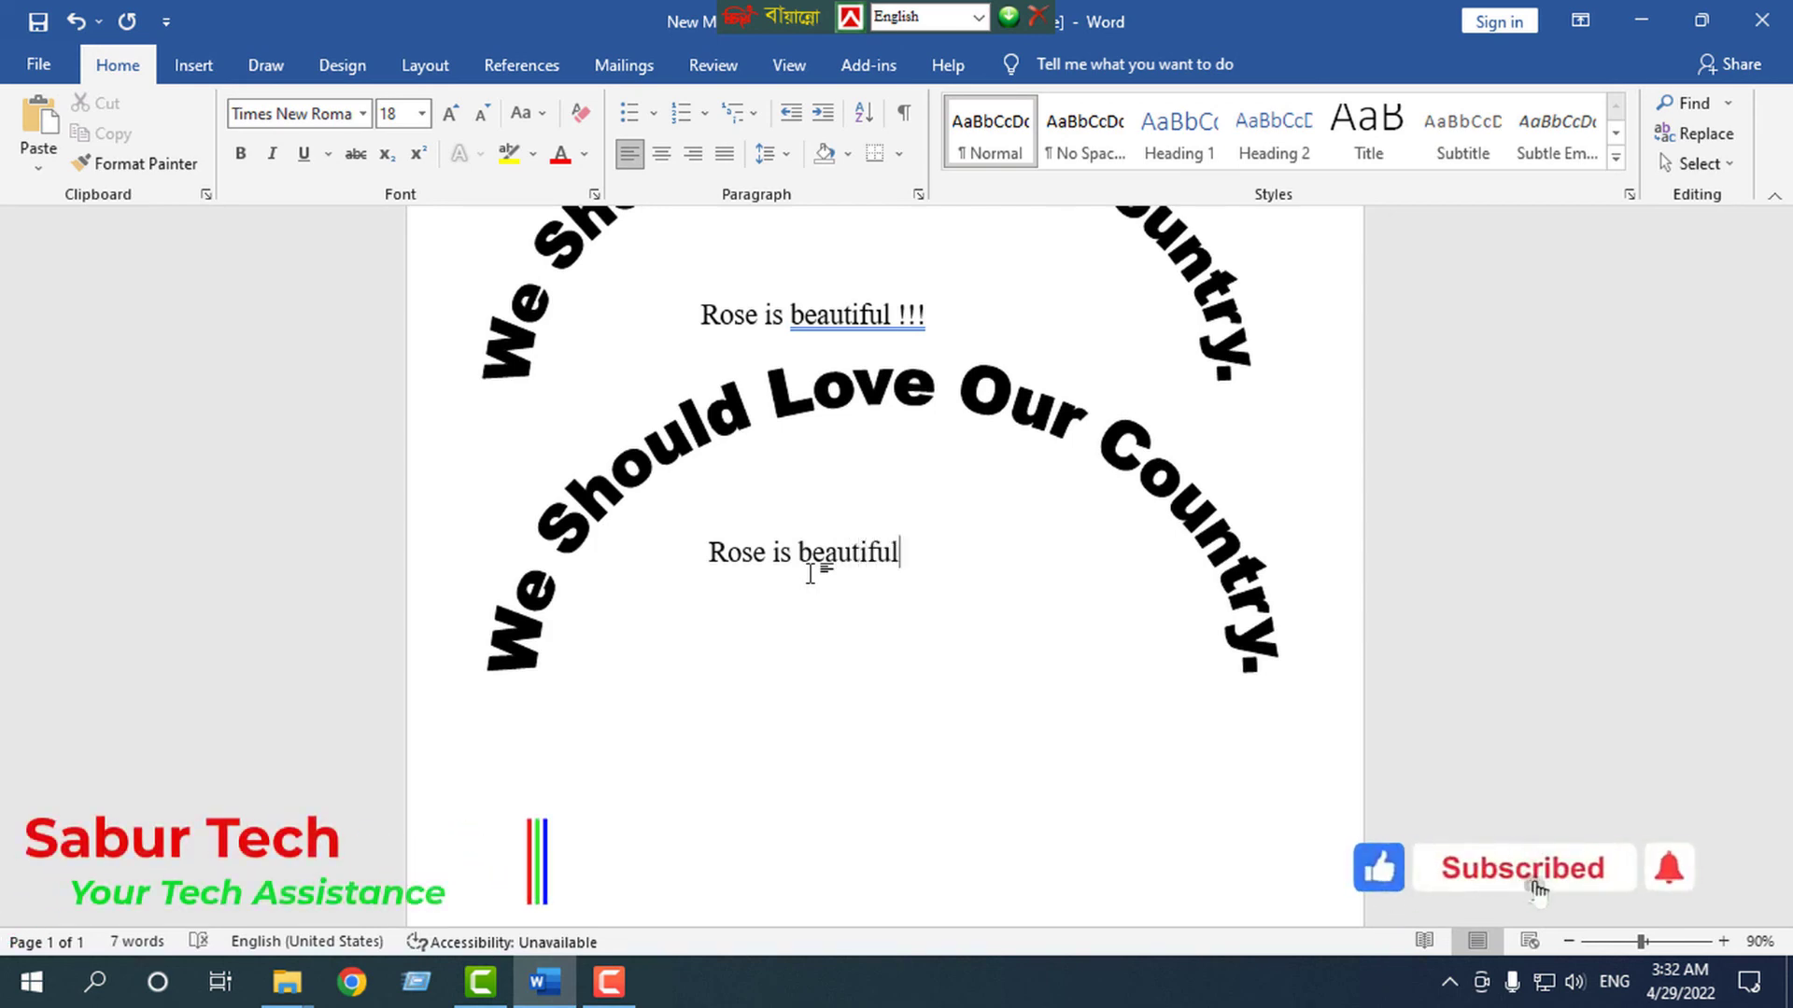
text( !!!)
scroll(810, 574, up, 2)
scroll(867, 536, up, 1)
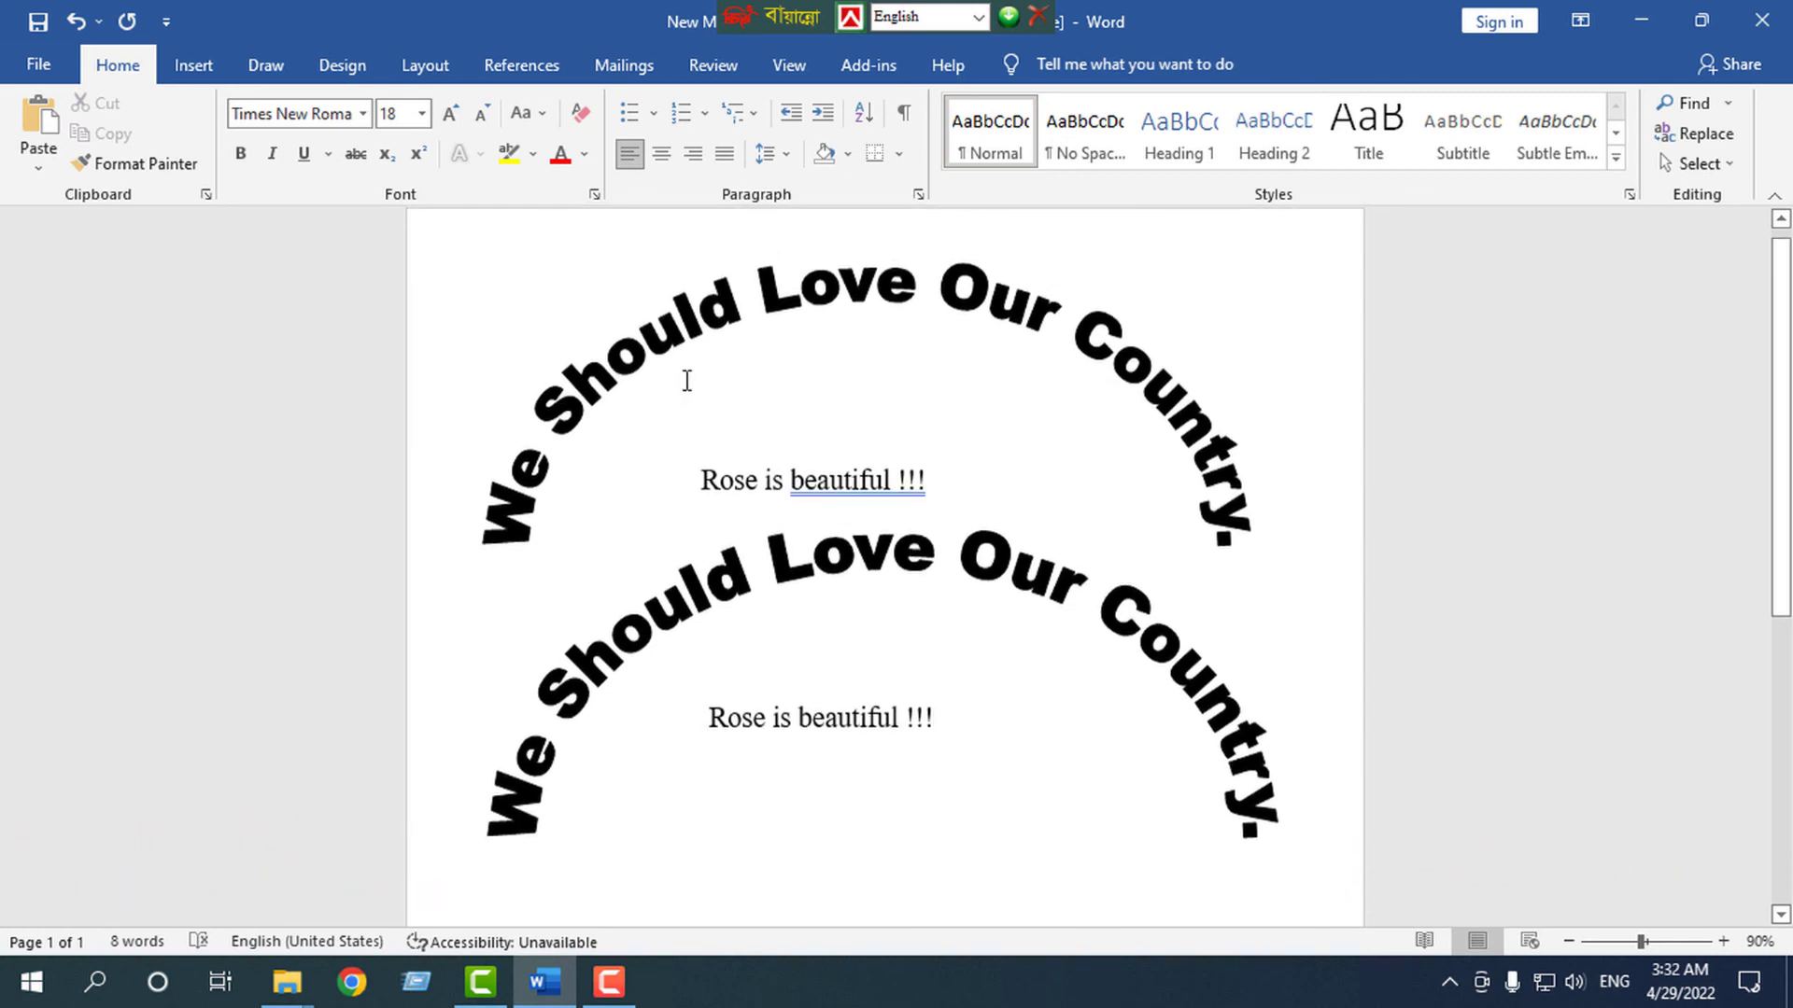
scroll(968, 440, down, 1)
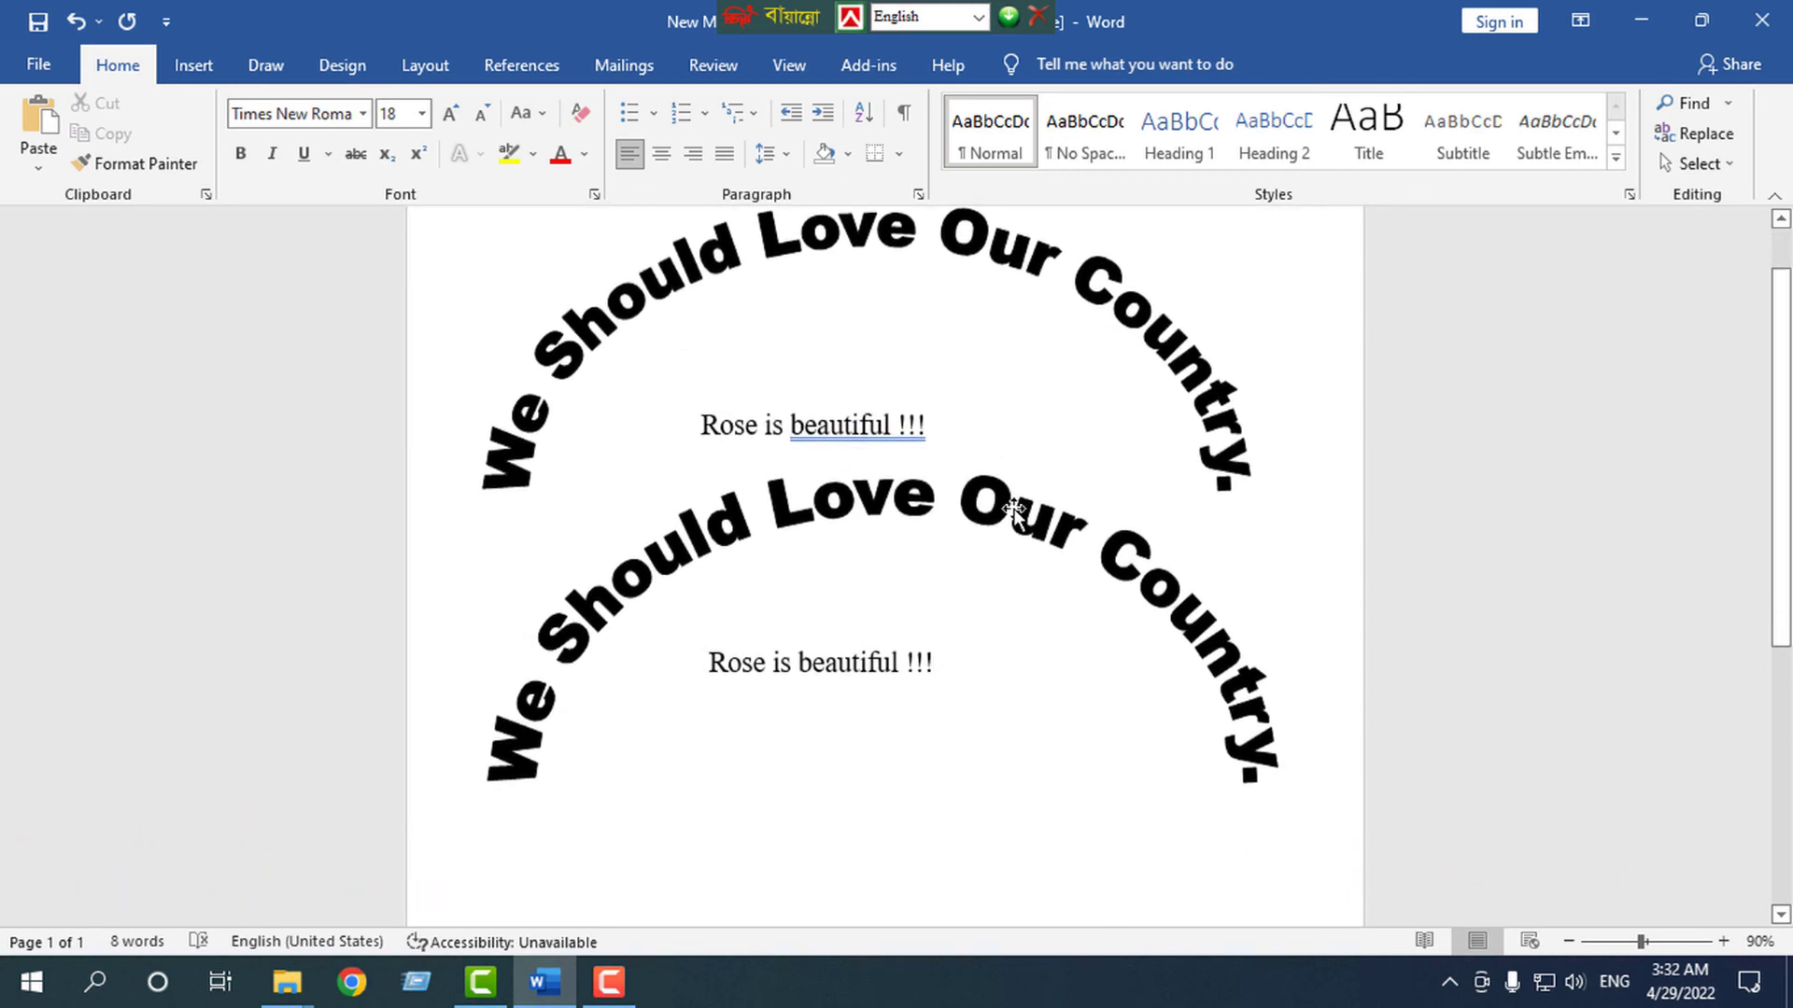
scroll(1032, 479, up, 1)
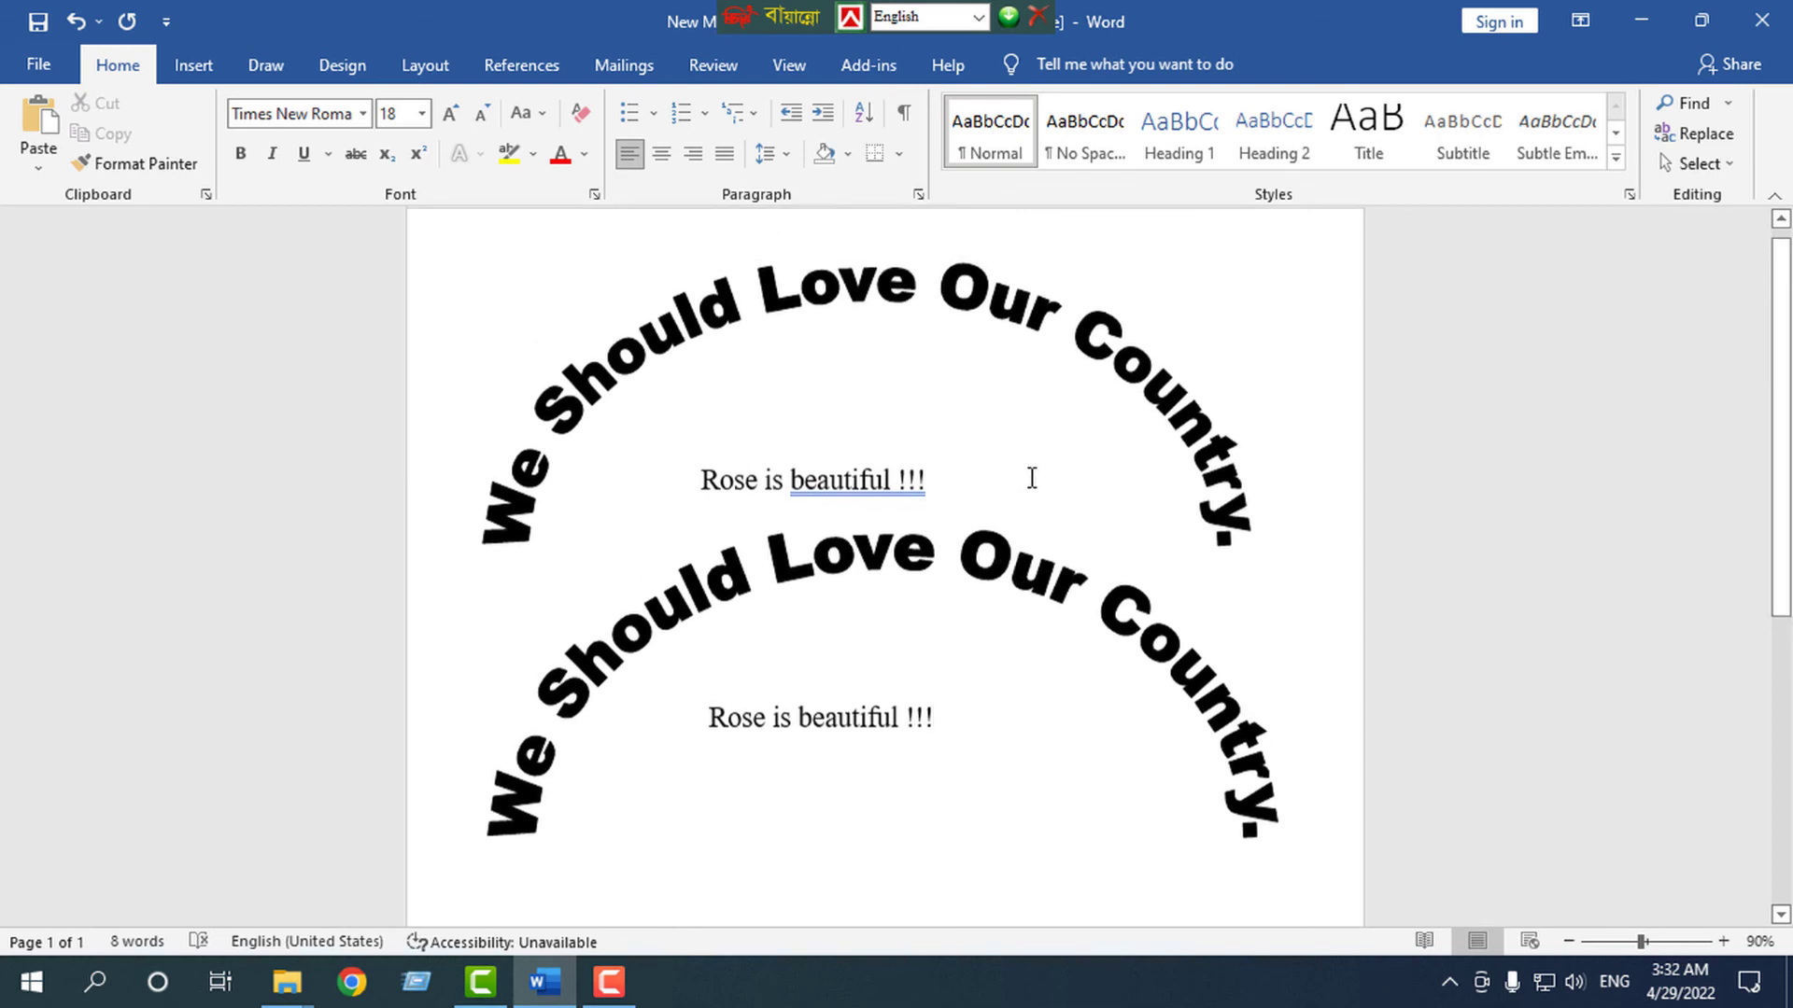